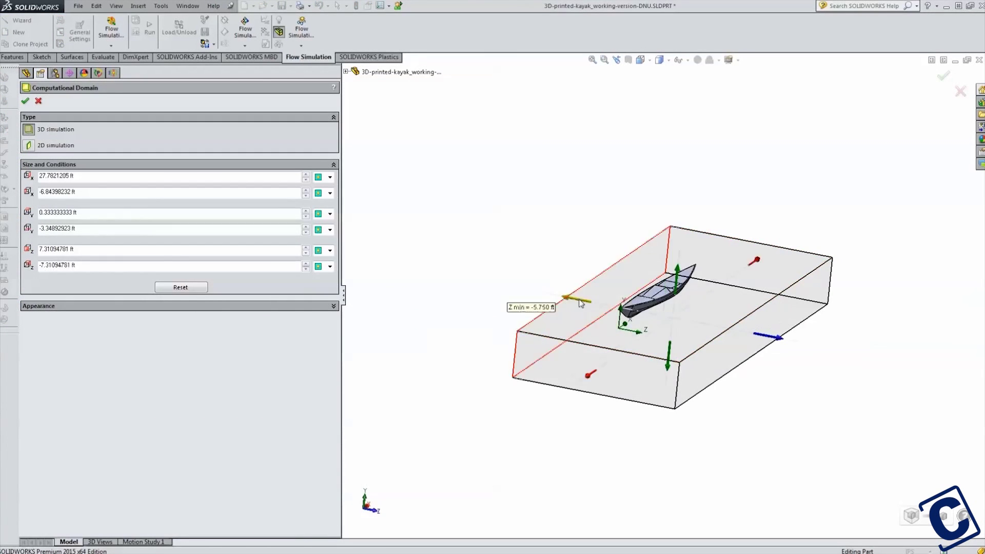
# Step: Move the flow simulation computational domain's minimum Z boundary to 0 ft, splitting the domain along the kayak's centreline
pyautogui.moveTo(539, 305); pyautogui.dragTo(533, 385)
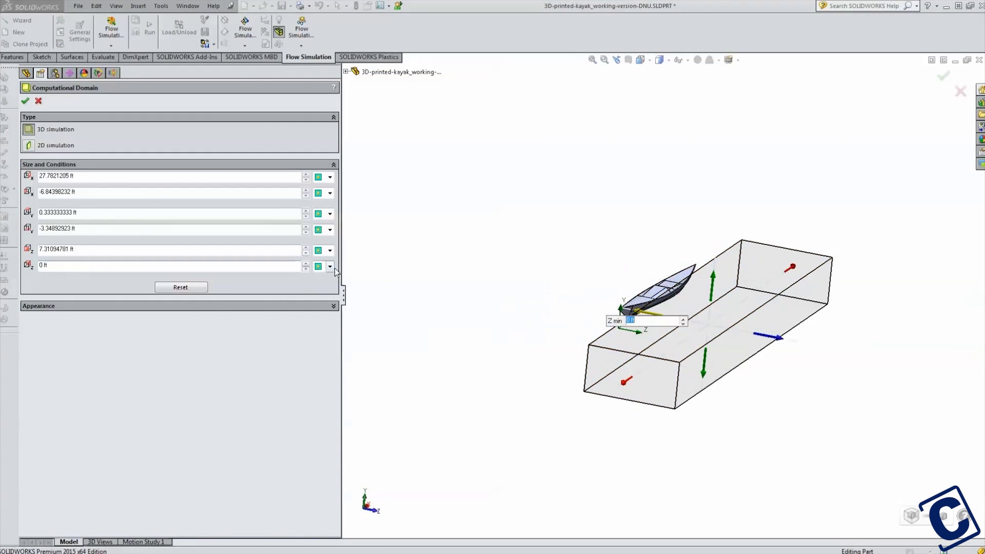
pyautogui.moveTo(360, 318); pyautogui.dragTo(749, 438, button='middle')
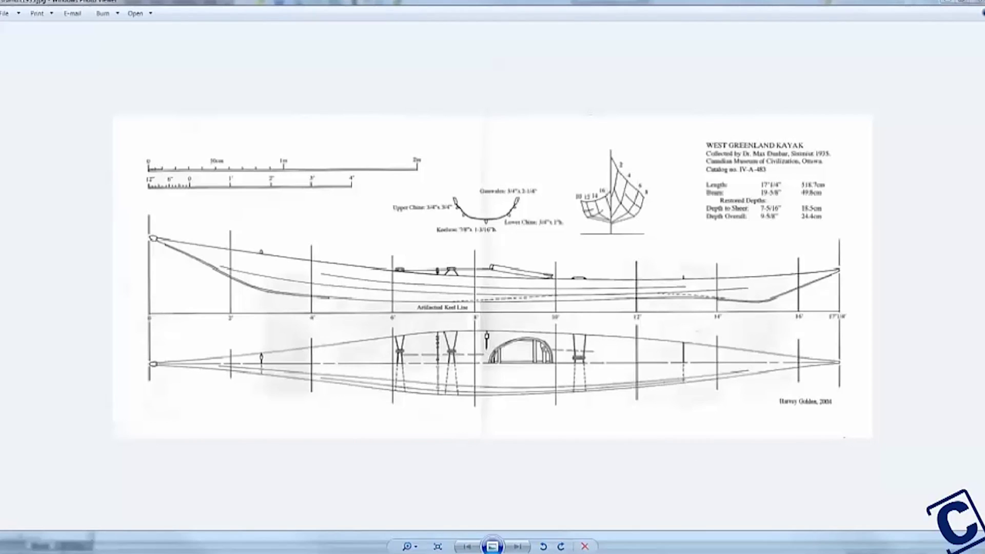
# Step: Insert the kayak drawing sisimuit1935.jpg as a sketch picture in the open Top plane sketch
pyautogui.click(947, 2)
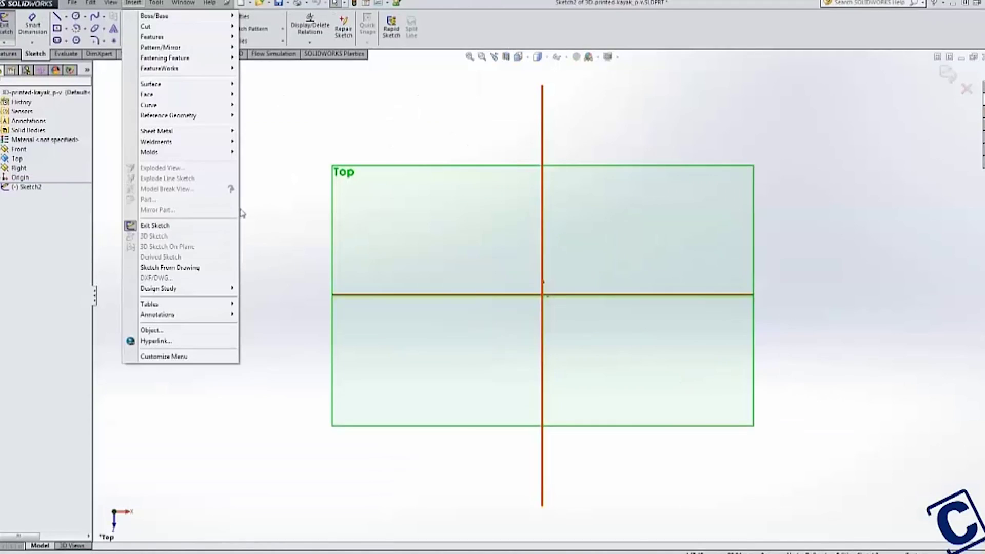
pyautogui.moveTo(182, 247)
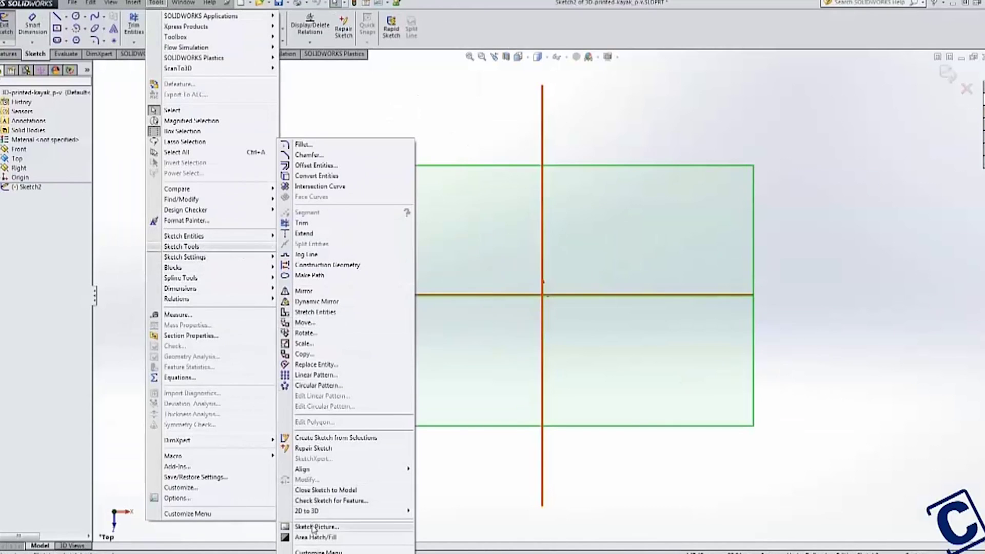
pyautogui.click(328, 527)
pyautogui.click(283, 205)
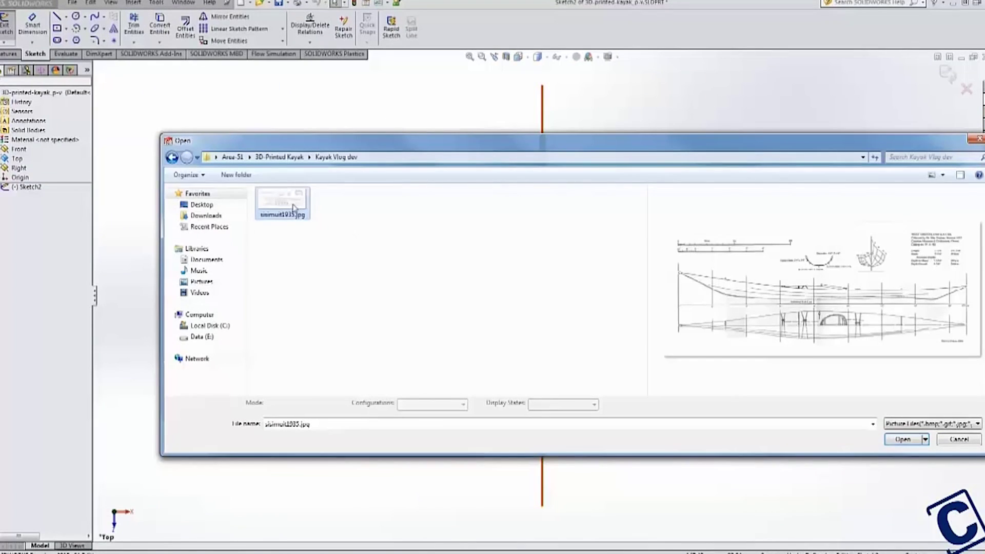
pyautogui.click(902, 441)
pyautogui.scroll(10, 577, 365)
pyautogui.scroll(-2, 778, 207)
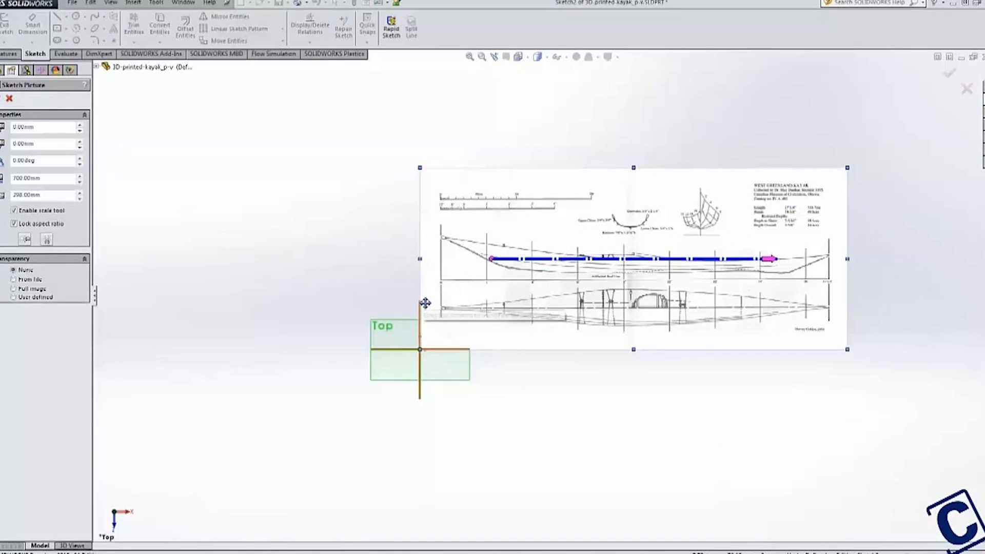
# Step: Reposition the sketch picture to about X -179 mm, Y -150 mm, accept it and exit the sketch
pyautogui.moveTo(425, 303)
pyautogui.mouseDown()
pyautogui.moveTo(318, 367)
pyautogui.moveTo(330, 389)
pyautogui.moveTo(342, 338)
pyautogui.moveTo(316, 394)
pyautogui.mouseUp()
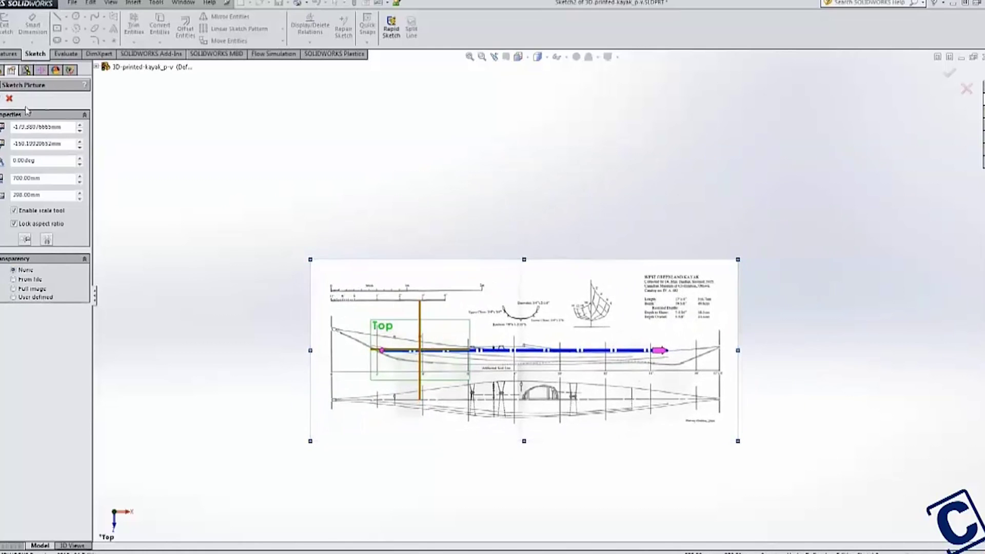
pyautogui.click(1, 99)
pyautogui.scroll(2, 545, 247)
pyautogui.scroll(-2, 512, 284)
pyautogui.moveTo(511, 290); pyautogui.dragTo(450, 239, button='middle')
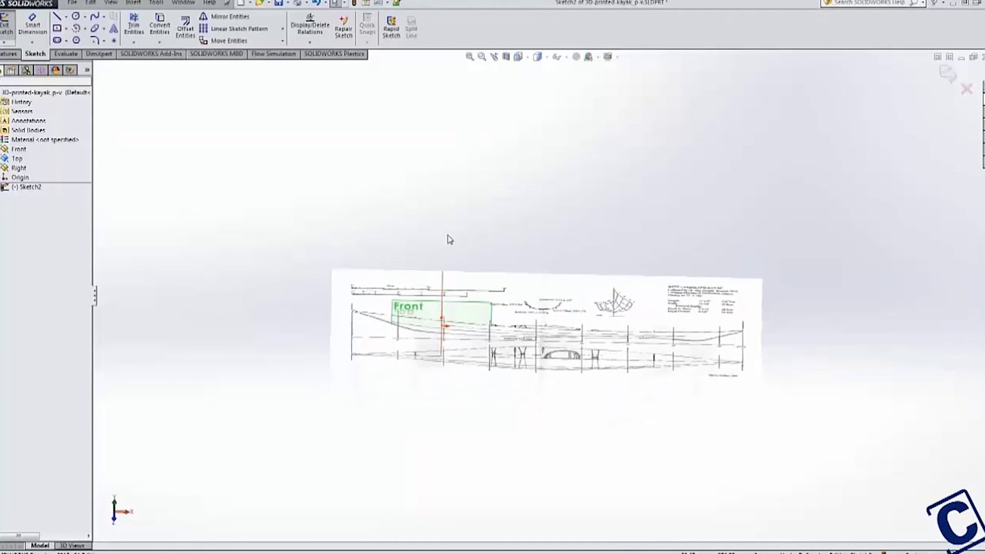
pyautogui.click(947, 75)
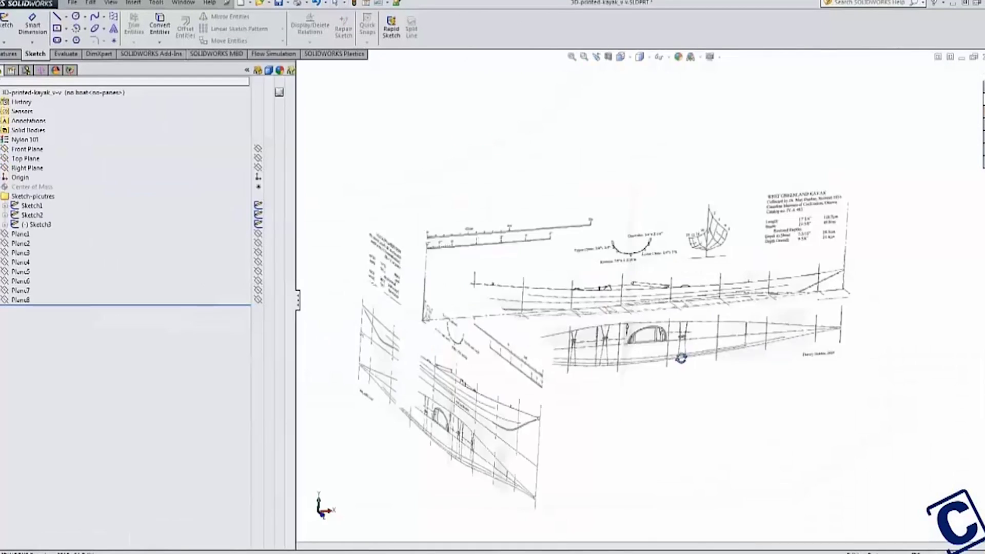
# Step: Adjust the hull's lower spline near the bow in the Profile sketch over the side-view drawing, and exit the sketch
pyautogui.moveTo(672, 380); pyautogui.dragTo(673, 362, button='middle')
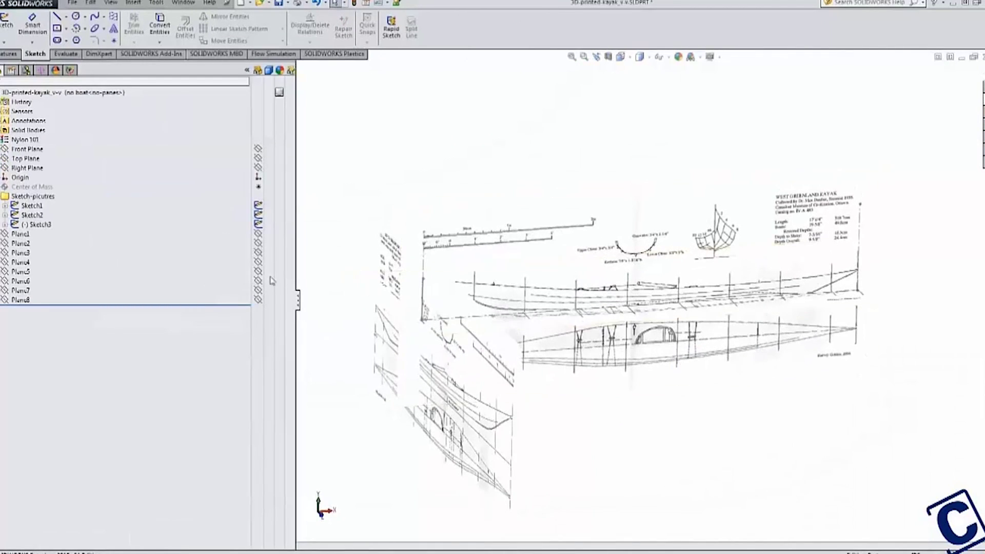
pyautogui.click(35, 209)
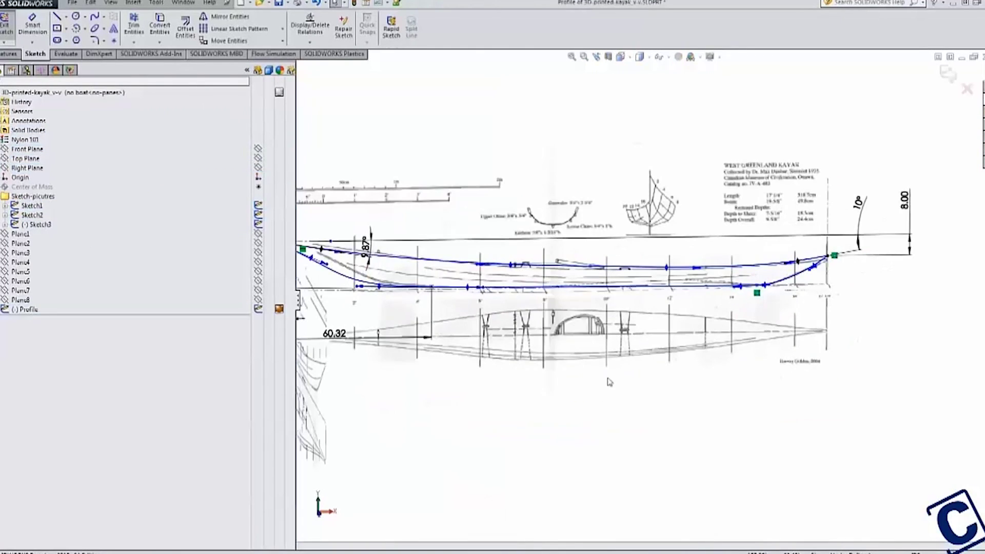
pyautogui.scroll(3, 601, 295)
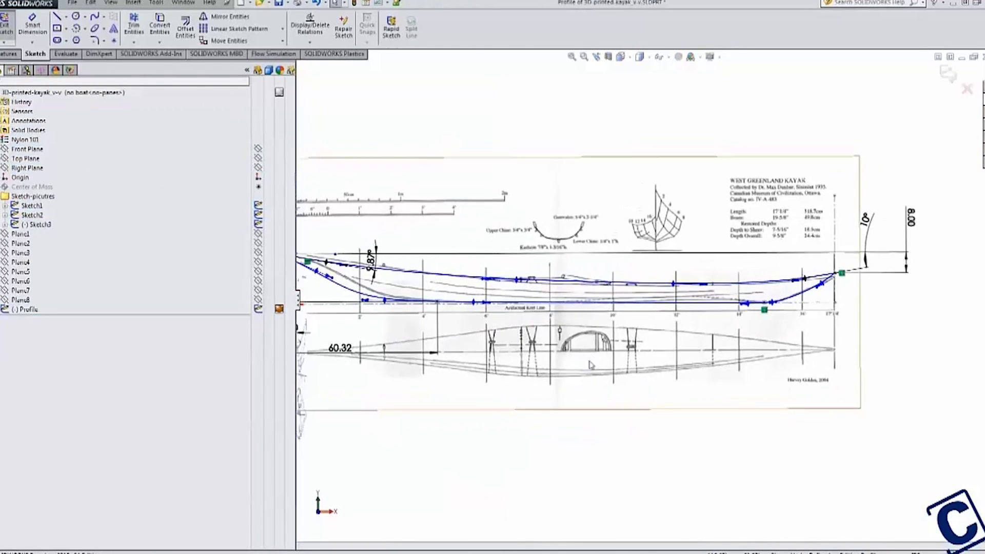
pyautogui.scroll(-2, 420, 285)
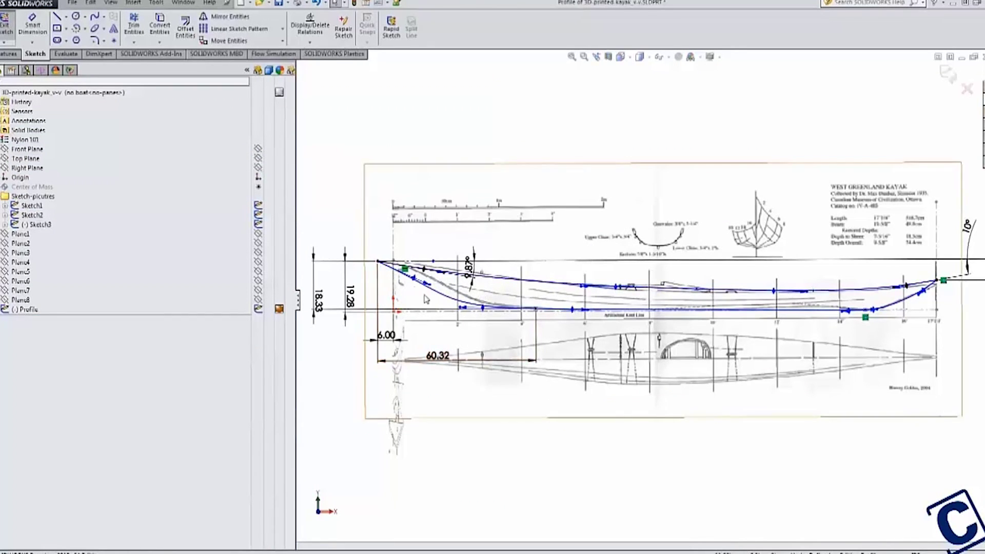
pyautogui.click(463, 307)
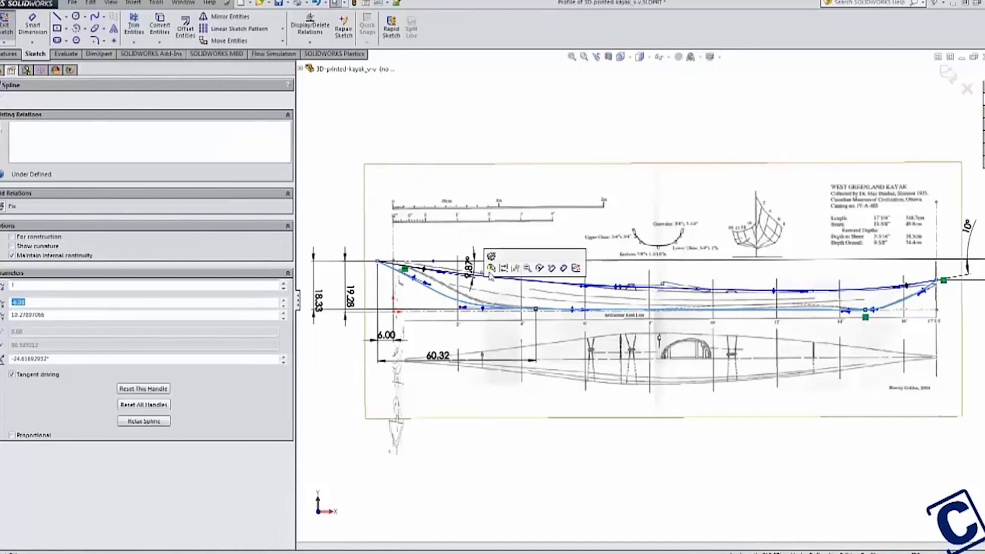
pyautogui.click(351, 231)
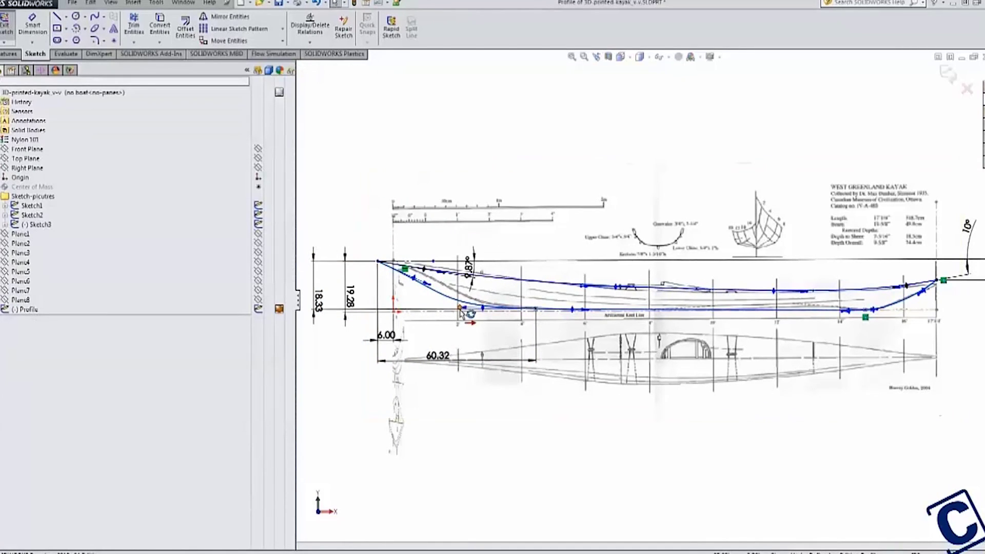
pyautogui.moveTo(460, 310)
pyautogui.mouseDown()
pyautogui.moveTo(437, 311)
pyautogui.moveTo(448, 311)
pyautogui.mouseUp()
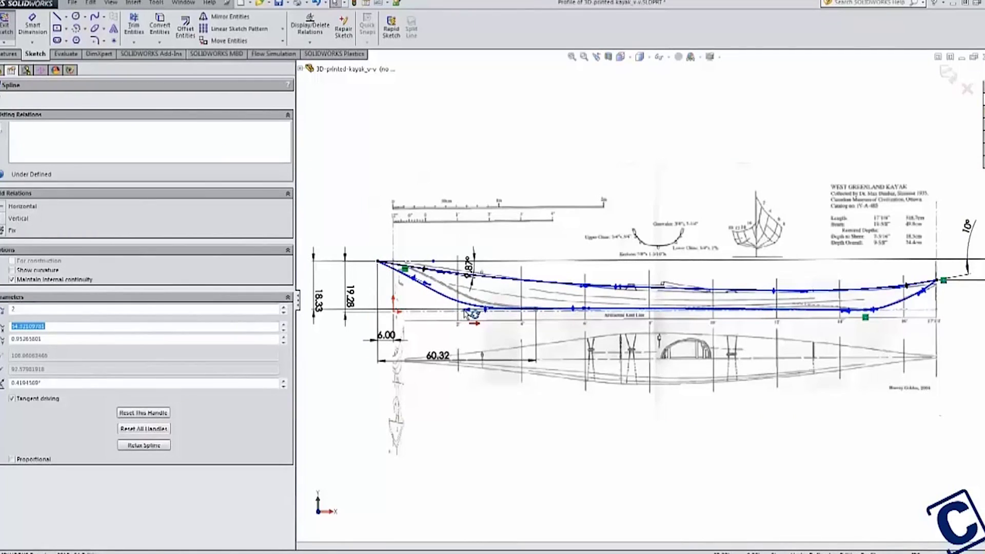
pyautogui.moveTo(596, 424)
pyautogui.mouseDown(button='middle')
pyautogui.moveTo(593, 398)
pyautogui.moveTo(595, 409)
pyautogui.mouseUp(button='middle')
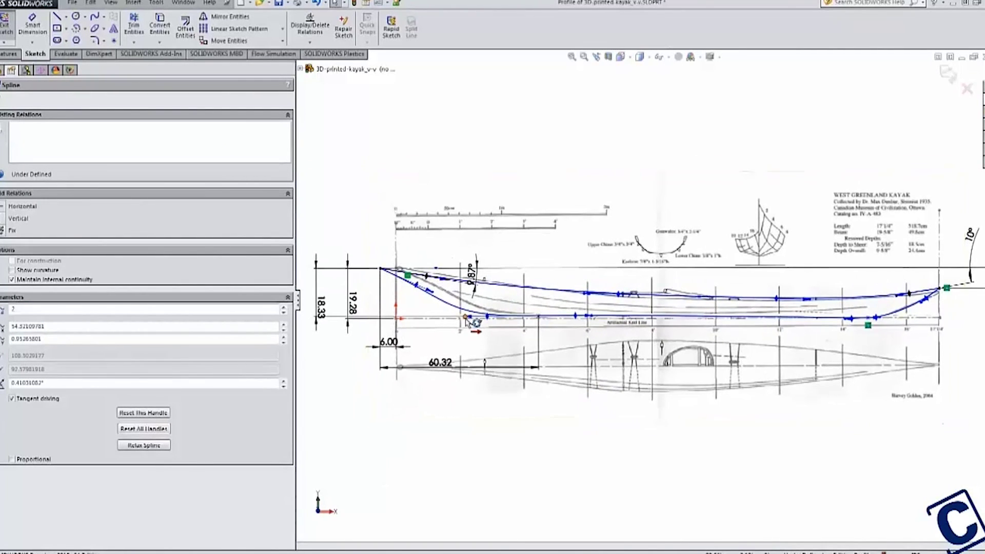
pyautogui.click(948, 75)
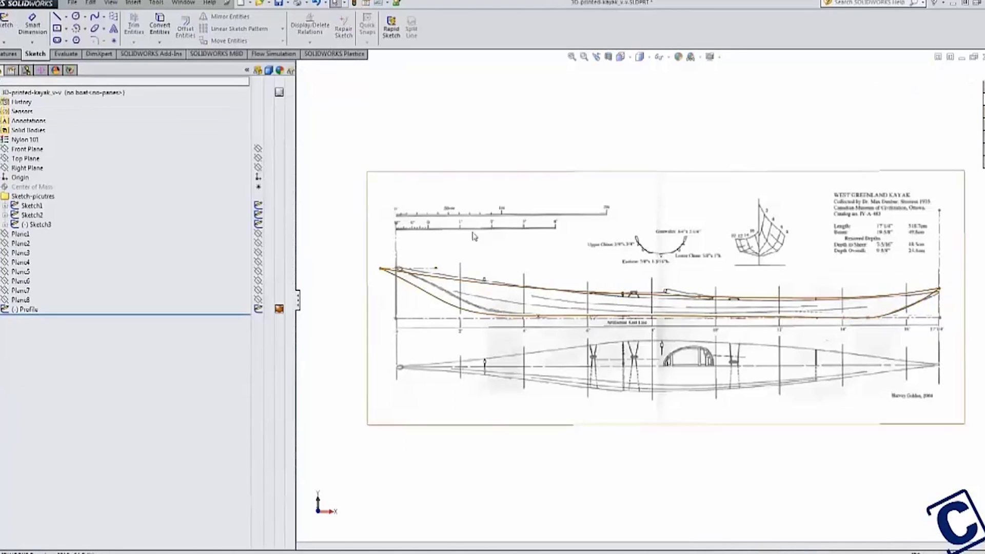
# Step: Create a new sketch on the Front Plane and start the Spline tool
pyautogui.moveTo(538, 215); pyautogui.dragTo(553, 198, button='middle')
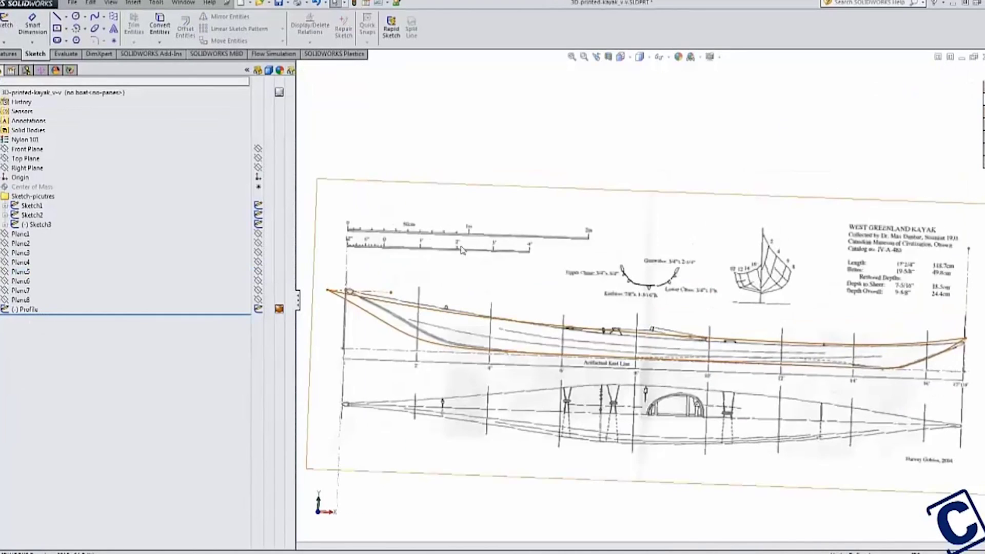
pyautogui.scroll(1, 536, 328)
pyautogui.moveTo(542, 292); pyautogui.dragTo(536, 287, button='middle')
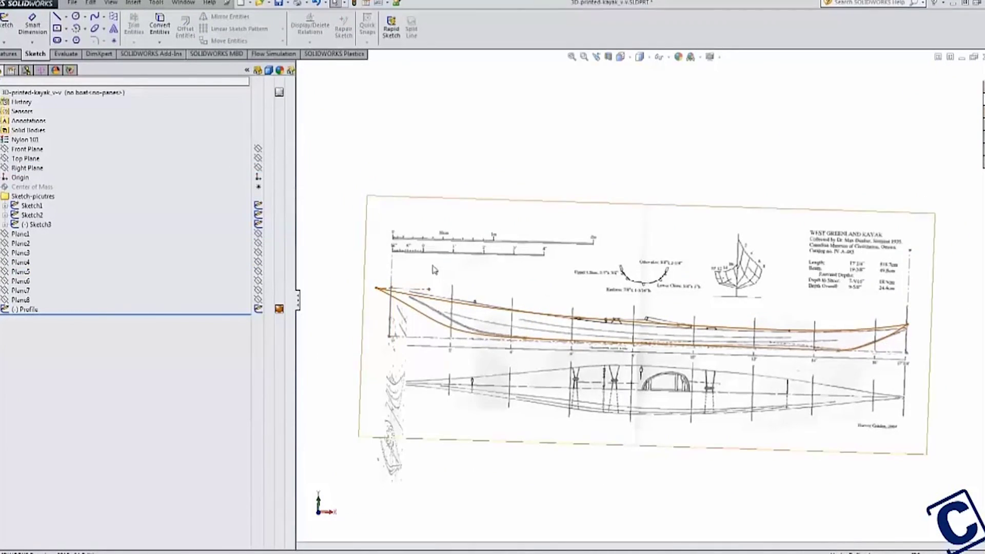
pyautogui.moveTo(433, 269)
pyautogui.mouseDown(button='middle')
pyautogui.moveTo(443, 288)
pyautogui.moveTo(451, 280)
pyautogui.moveTo(446, 288)
pyautogui.mouseUp(button='middle')
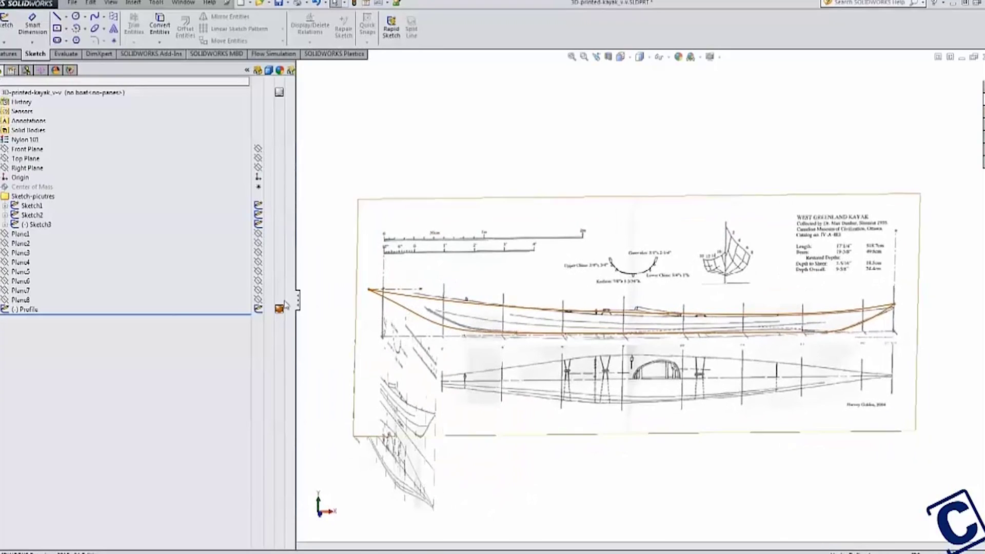
pyautogui.click(35, 149)
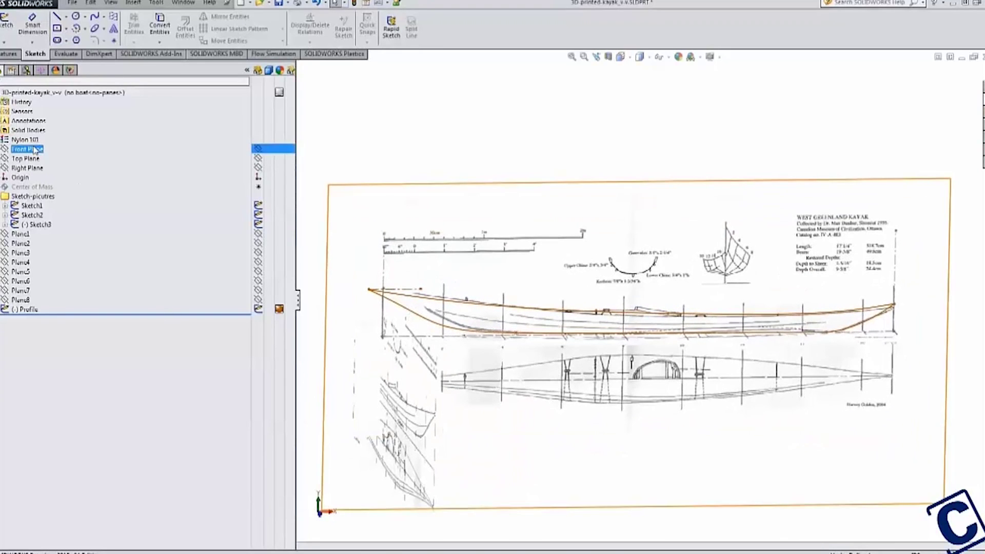
pyautogui.click(4, 23)
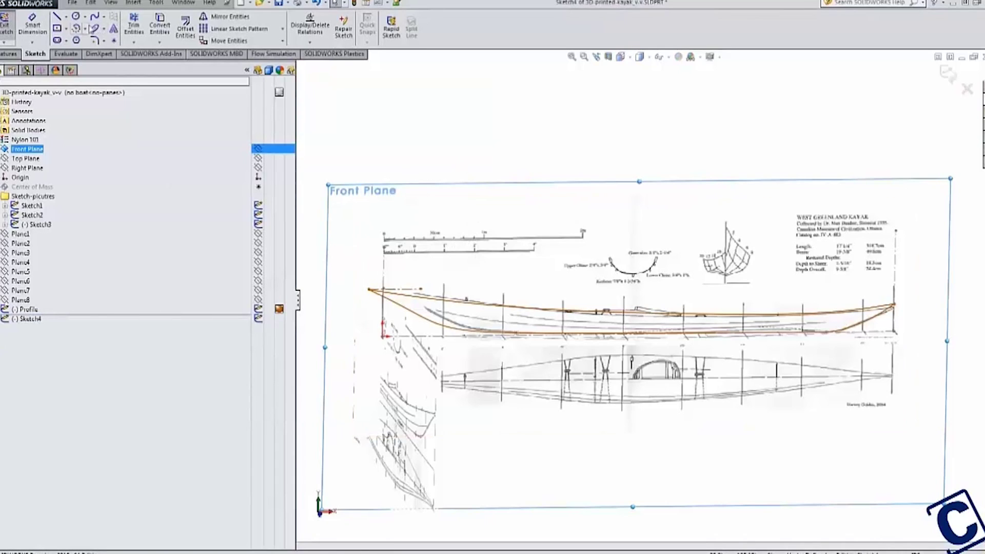
pyautogui.press('space')
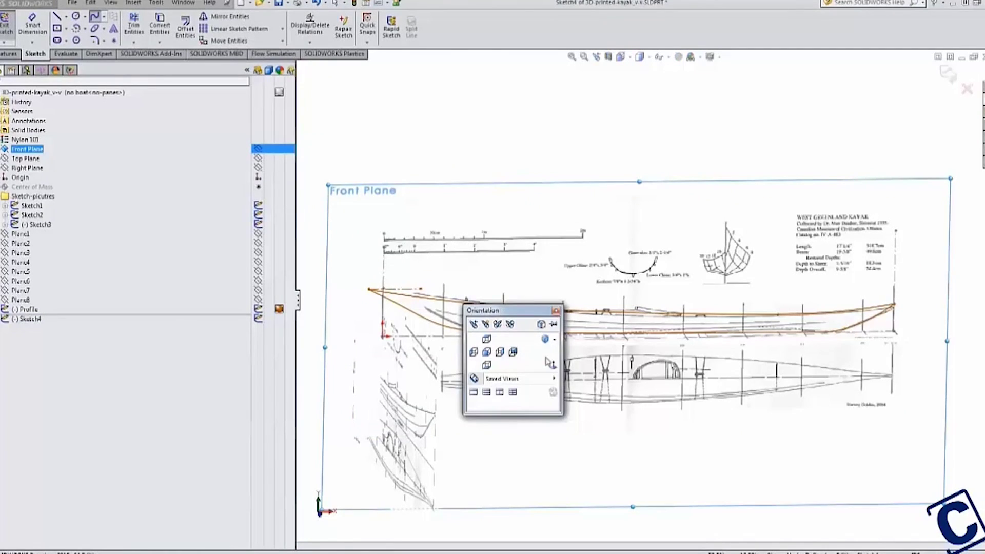
pyautogui.hotkey('ctrl', '1')
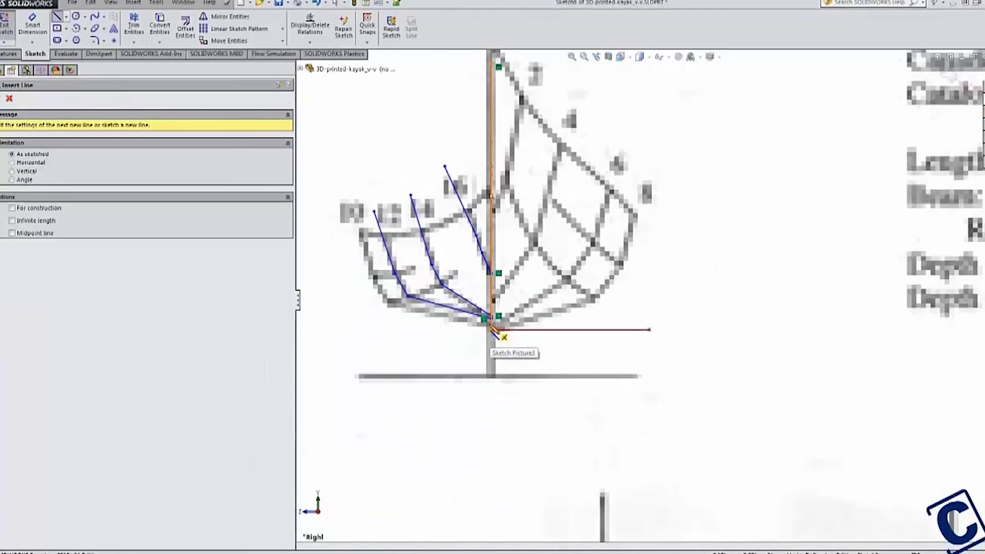
# Step: Trace the station 10 hull section with connected lines from the keel centreline through the chines to the sheer
pyautogui.click(492, 323)
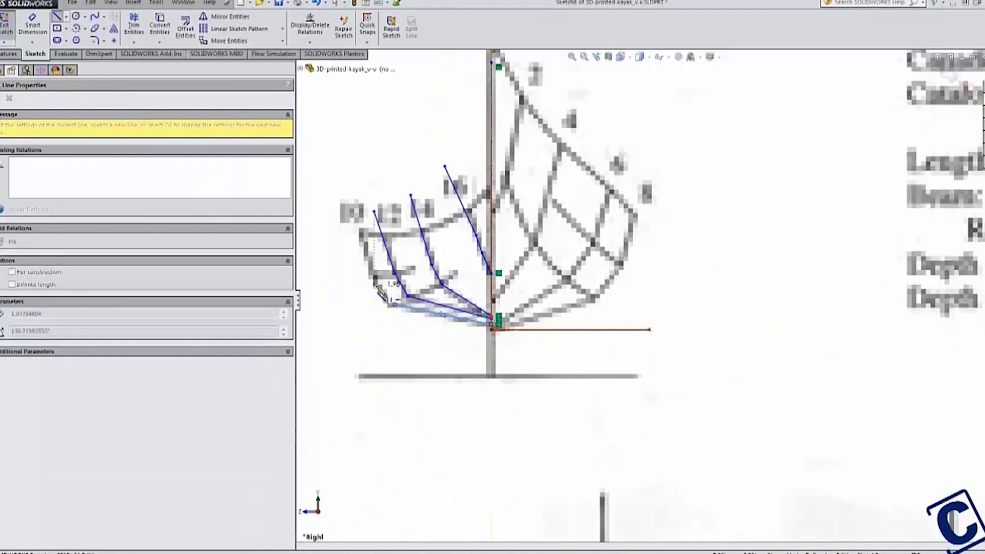
pyautogui.click(374, 273)
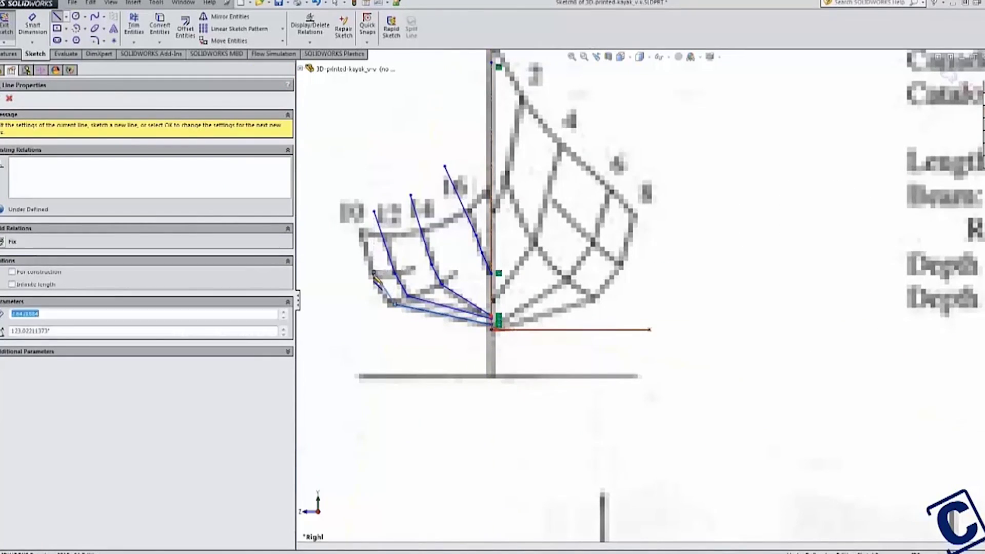
pyautogui.click(360, 230)
pyautogui.press('Escape')
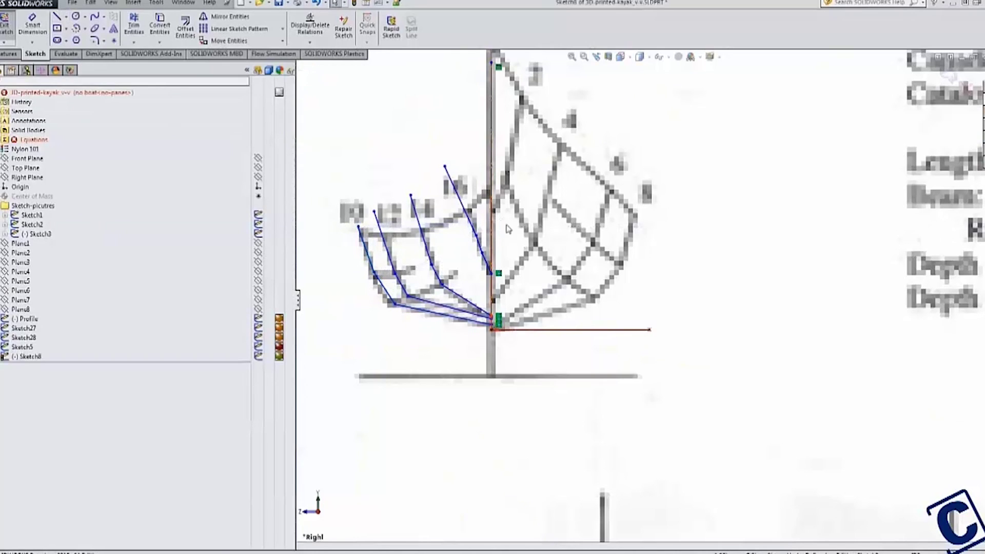
# Step: Trace the station 4 hull section with three connected lines from the vertical centreline up to the sheer
pyautogui.click(57, 17)
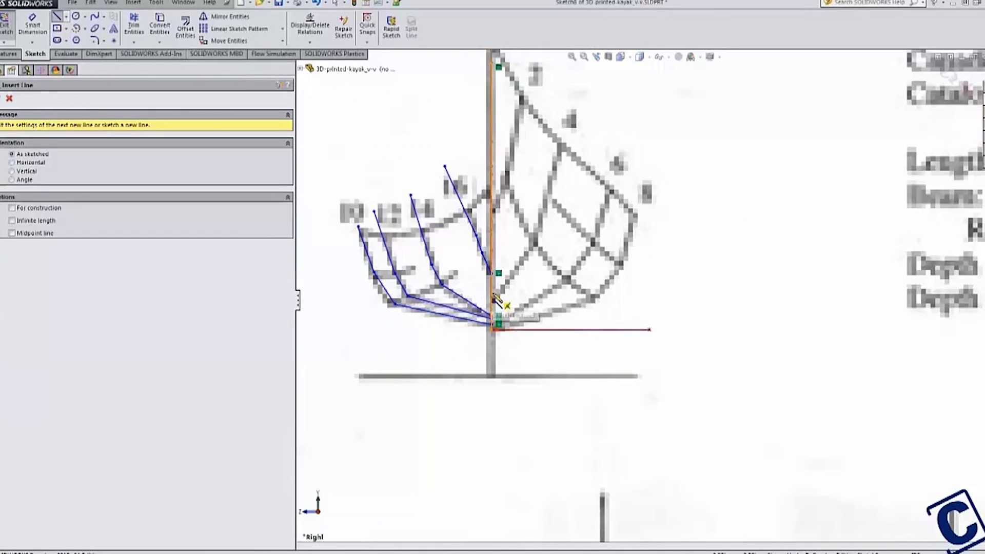
pyautogui.click(493, 300)
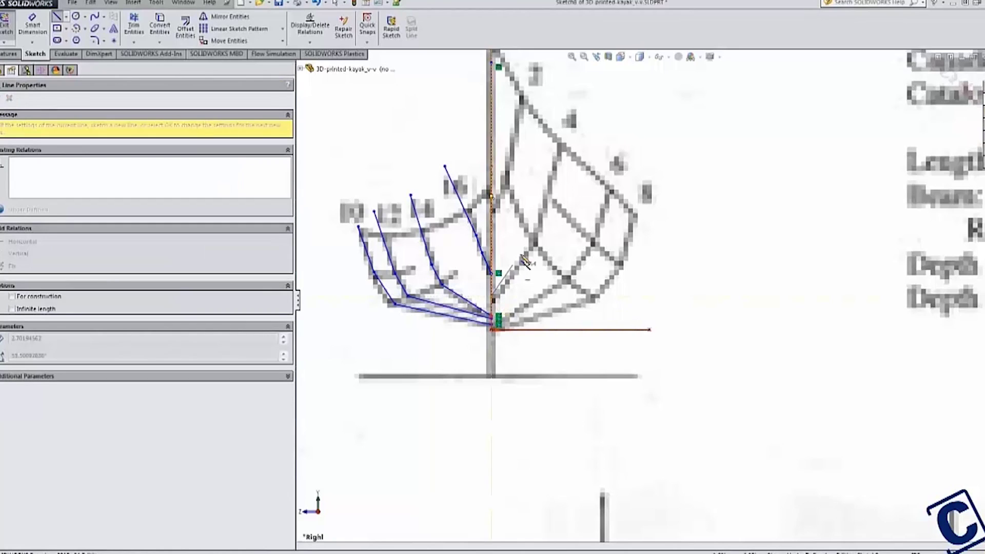
pyautogui.click(535, 243)
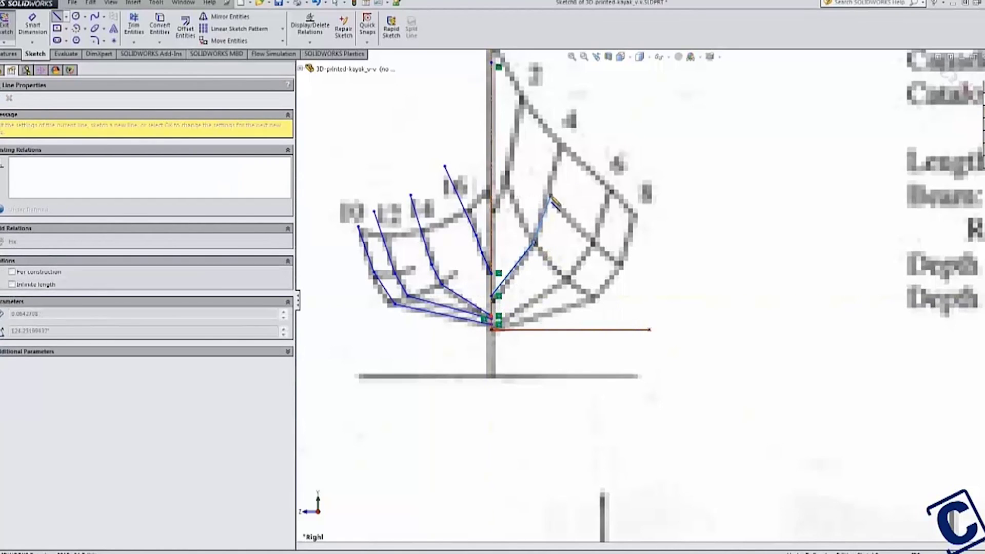
pyautogui.click(551, 196)
pyautogui.click(561, 144)
pyautogui.press('Escape')
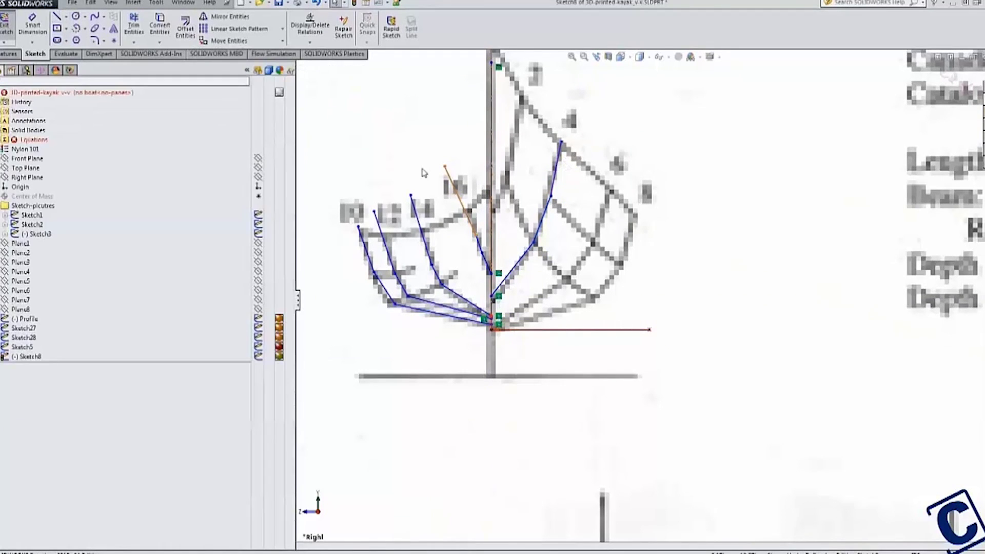
# Step: Trace the station 2 hull section with connected lines from the centreline to the sheer, and exit the sketch
pyautogui.click(57, 16)
pyautogui.click(492, 211)
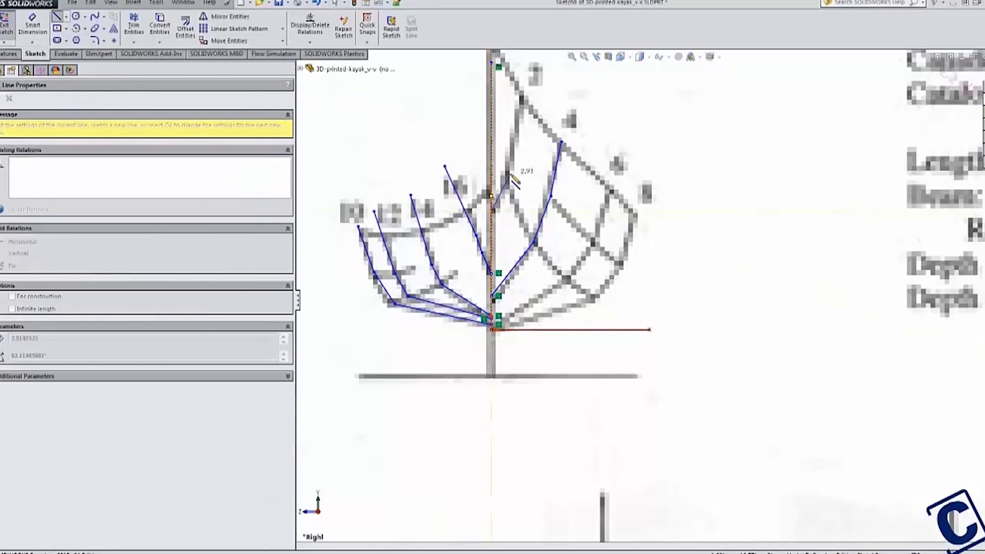
pyautogui.click(522, 97)
pyautogui.press('Escape')
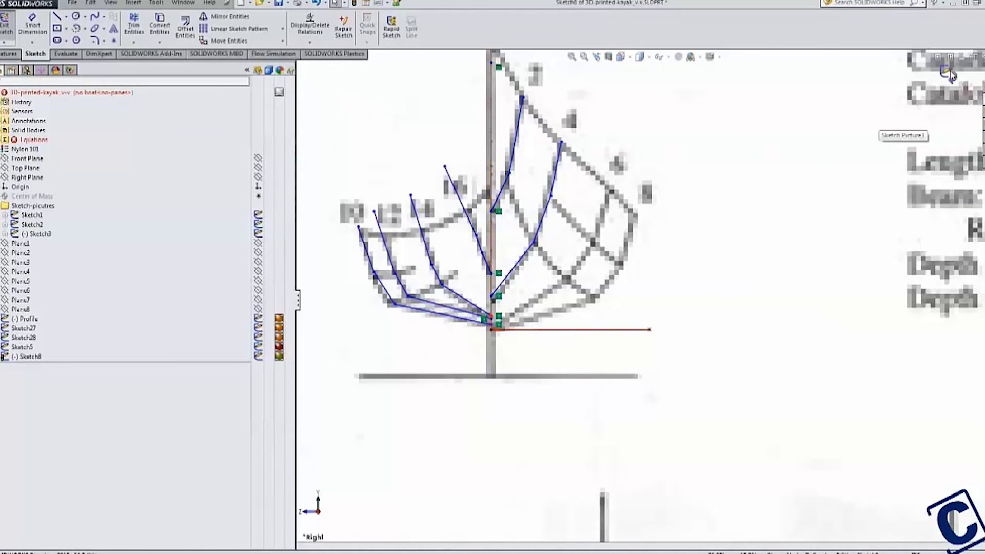
pyautogui.click(949, 73)
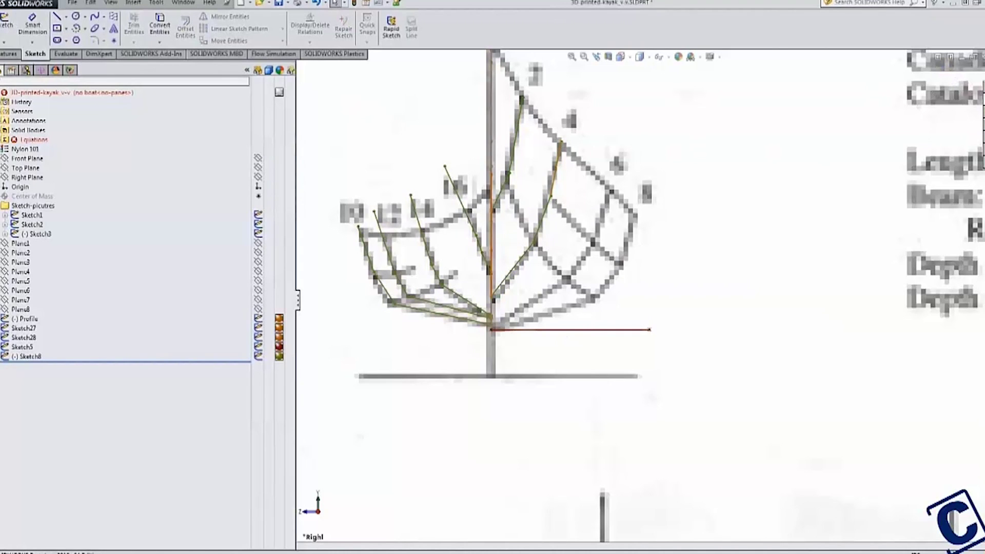
# Step: Examine the traced hull sections, profile curves and station planes from several angles
pyautogui.scroll(7, 575, 352)
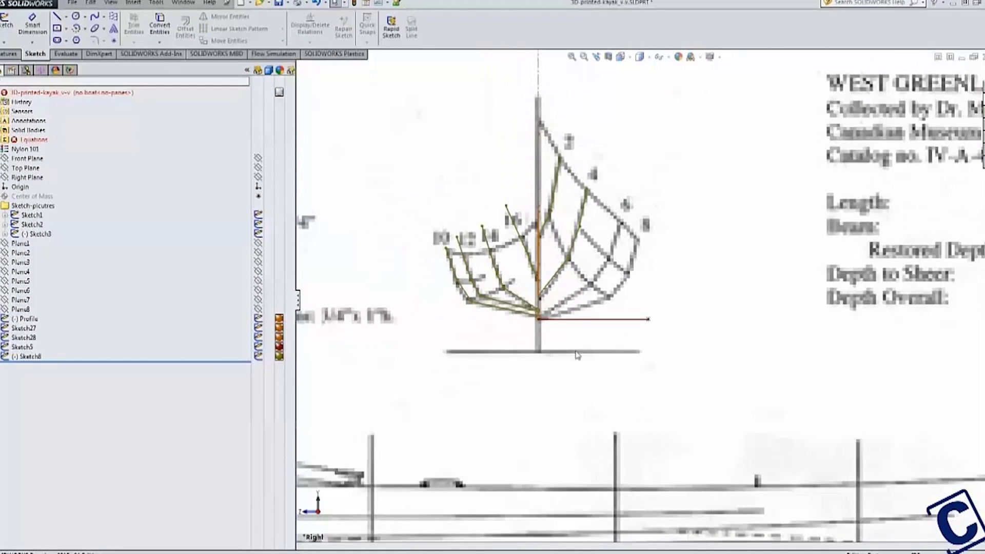
pyautogui.moveTo(565, 307)
pyautogui.mouseDown(button='middle')
pyautogui.moveTo(524, 321)
pyautogui.moveTo(697, 256)
pyautogui.mouseUp(button='middle')
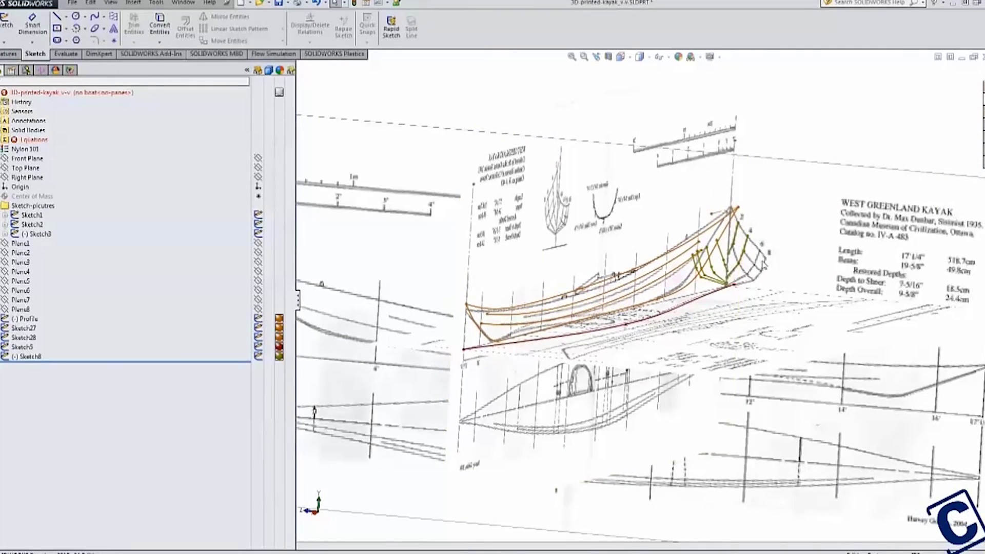
pyautogui.moveTo(767, 266); pyautogui.dragTo(523, 360, button='middle')
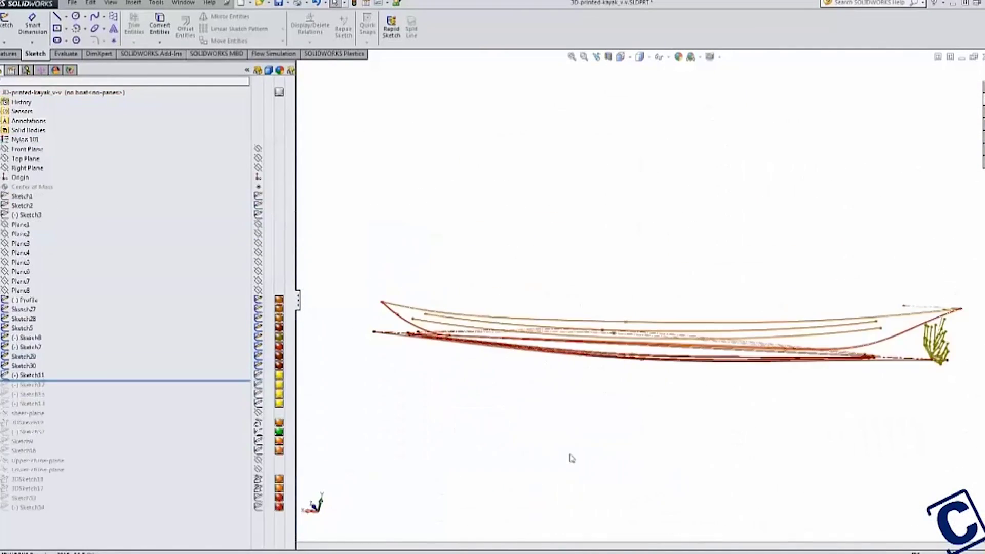
pyautogui.moveTo(653, 451)
pyautogui.mouseDown(button='middle')
pyautogui.moveTo(666, 418)
pyautogui.moveTo(610, 383)
pyautogui.moveTo(559, 402)
pyautogui.moveTo(698, 431)
pyautogui.mouseUp(button='middle')
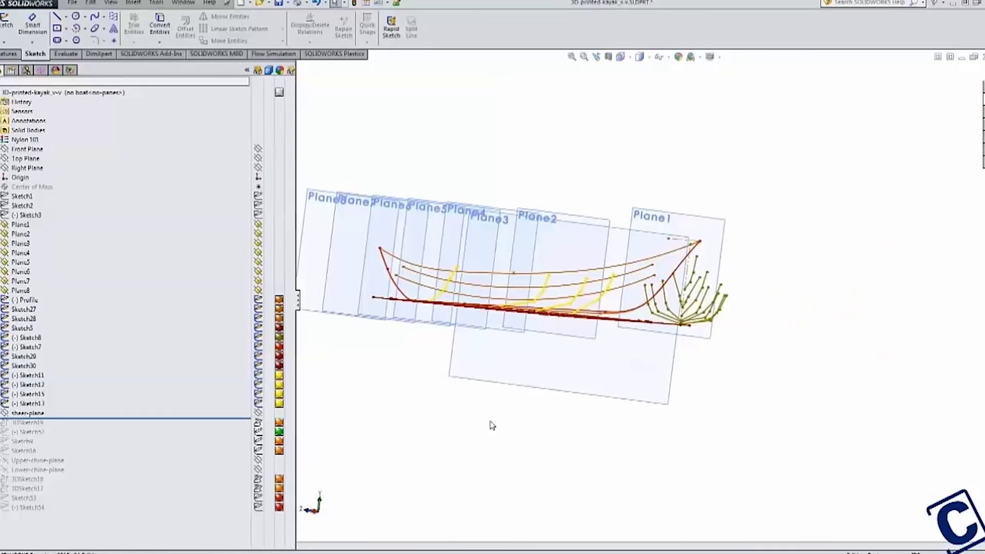
pyautogui.moveTo(491, 424)
pyautogui.mouseDown(button='middle')
pyautogui.moveTo(518, 414)
pyautogui.moveTo(521, 431)
pyautogui.moveTo(587, 435)
pyautogui.mouseUp(button='middle')
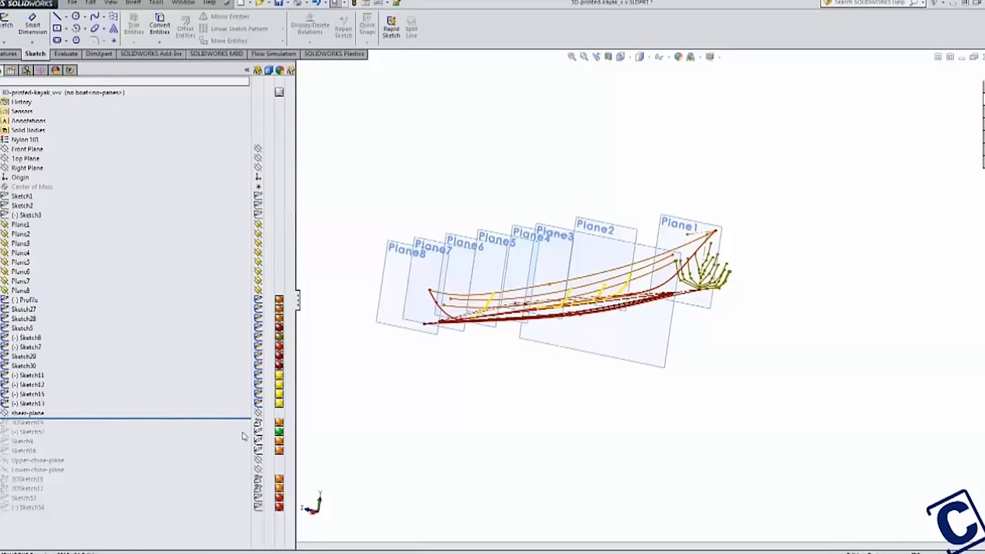
# Step: Create a projected curve from Sketch55 and Sketch5 using the sketch-on-sketch projection type
pyautogui.moveTo(664, 286)
pyautogui.mouseDown(button='middle')
pyautogui.moveTo(571, 349)
pyautogui.moveTo(518, 401)
pyautogui.mouseUp(button='middle')
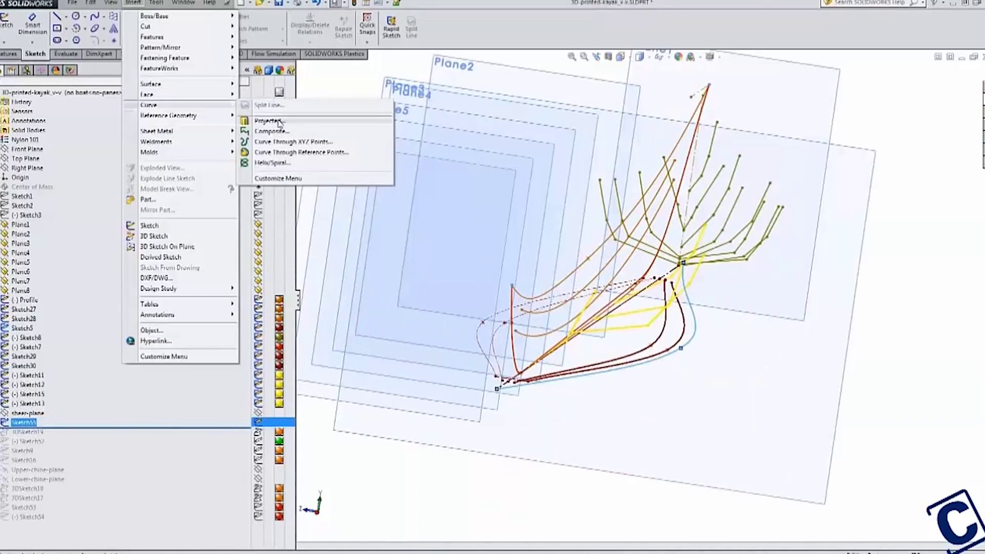
pyautogui.click(282, 122)
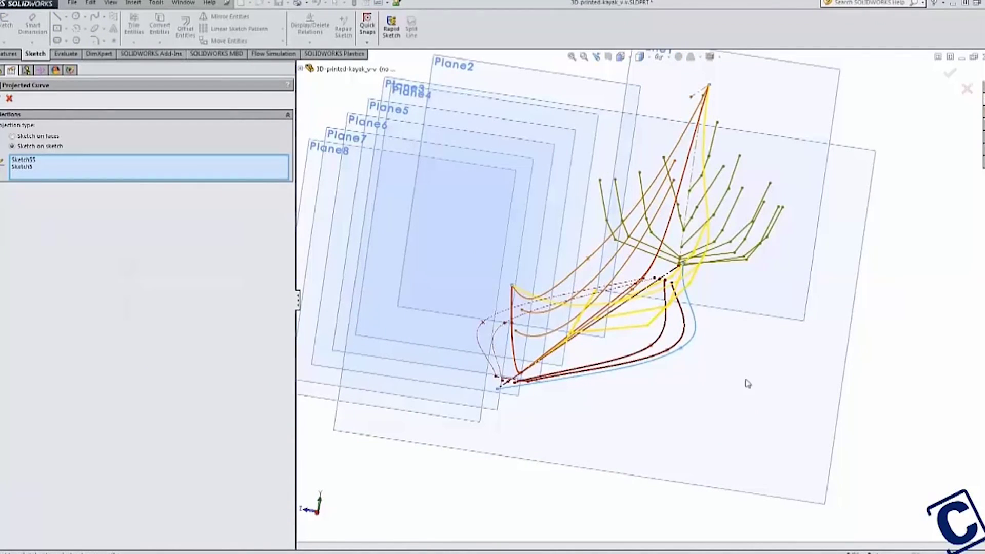
pyautogui.moveTo(747, 383)
pyautogui.mouseDown(button='middle')
pyautogui.moveTo(752, 347)
pyautogui.moveTo(725, 351)
pyautogui.moveTo(739, 362)
pyautogui.mouseUp(button='middle')
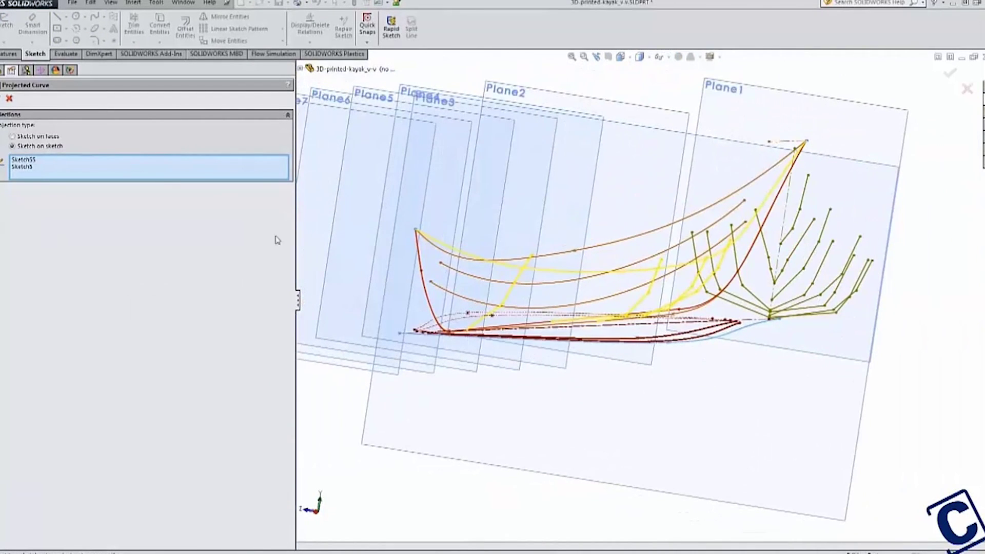
pyautogui.click(0, 98)
pyautogui.scroll(2, 839, 338)
pyautogui.click(867, 374)
pyautogui.scroll(-1, 696, 350)
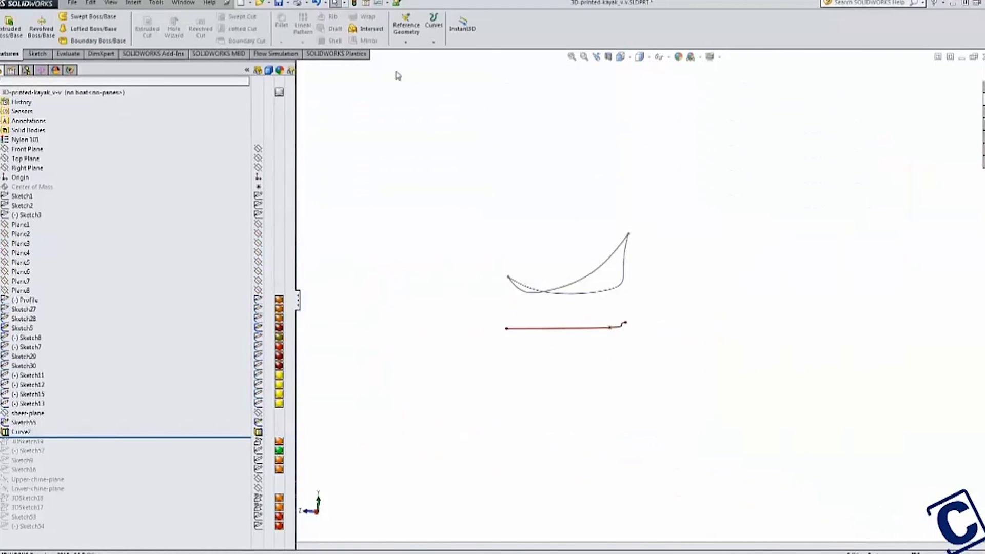
# Step: Create a reference plane perpendicular to the projected sheer curve at its end point
pyautogui.click(405, 28)
pyautogui.click(410, 49)
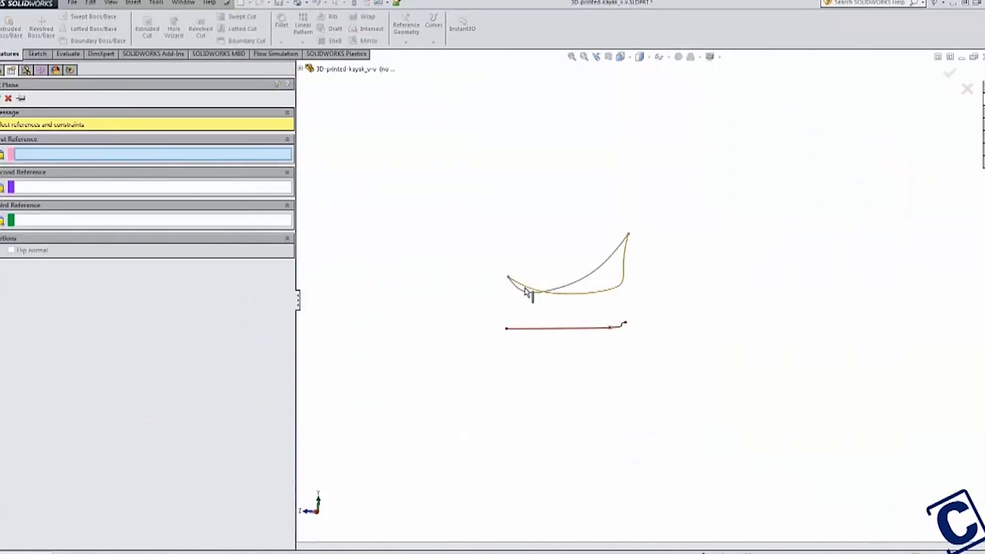
pyautogui.click(526, 292)
pyautogui.moveTo(550, 303); pyautogui.dragTo(584, 323, button='middle')
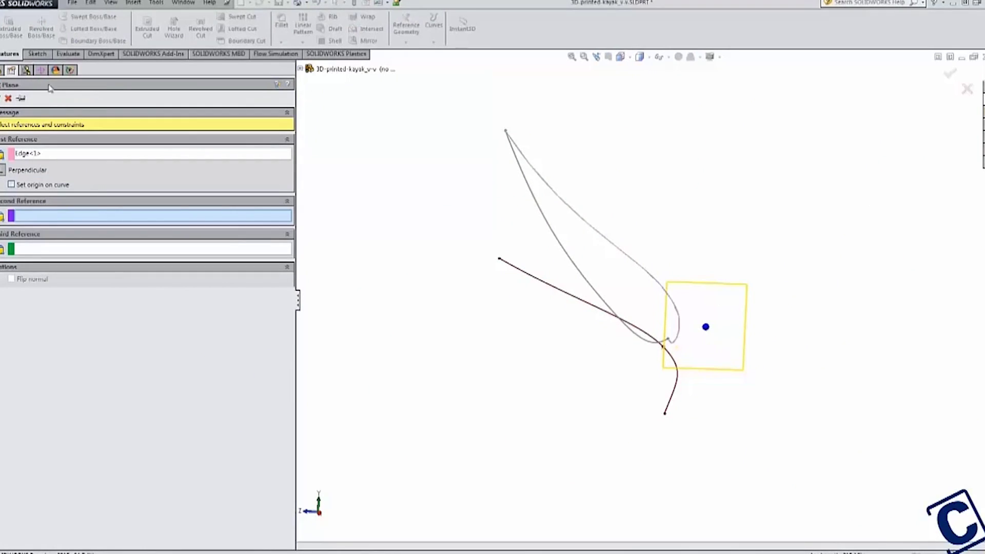
pyautogui.scroll(-2, 674, 414)
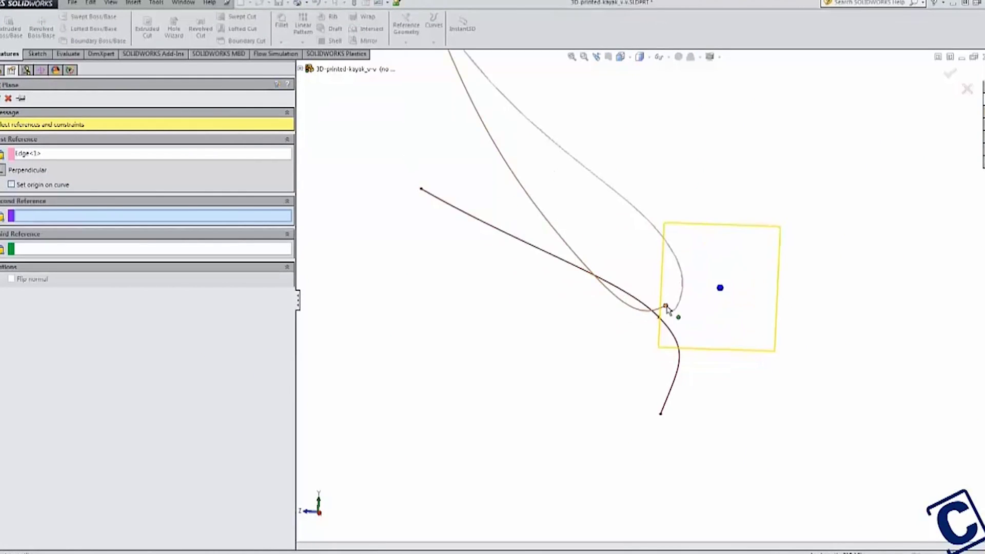
pyautogui.click(666, 307)
pyautogui.scroll(4, 761, 345)
pyautogui.click(2, 95)
# Step: Sketch a 0.75 by 1.25 rectangle on the new plane near the end of the projected curve
pyautogui.scroll(3, 847, 341)
pyautogui.moveTo(847, 341)
pyautogui.mouseDown(button='middle')
pyautogui.moveTo(708, 337)
pyautogui.moveTo(728, 335)
pyautogui.mouseUp(button='middle')
pyautogui.click(37, 53)
pyautogui.click(56, 27)
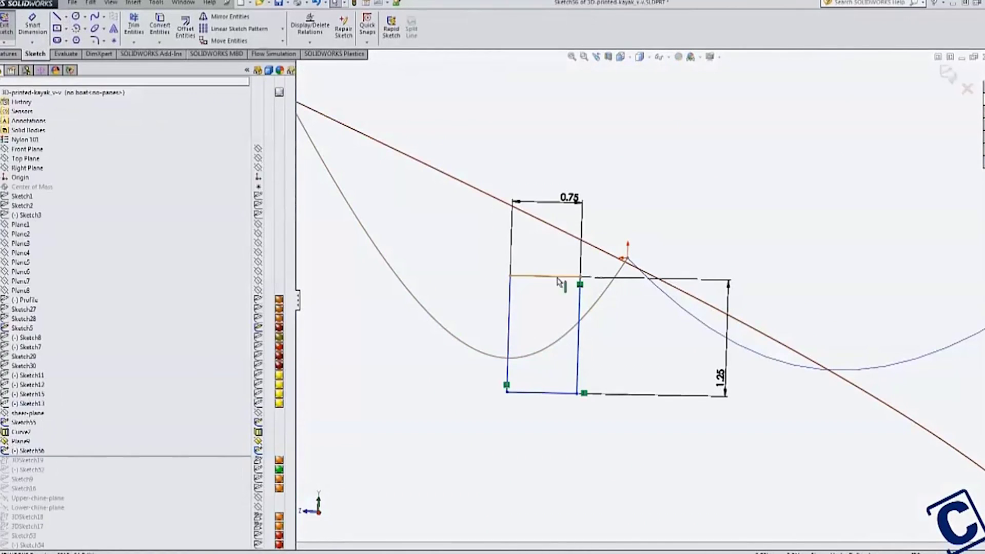
pyautogui.click(626, 258)
pyautogui.click(620, 445)
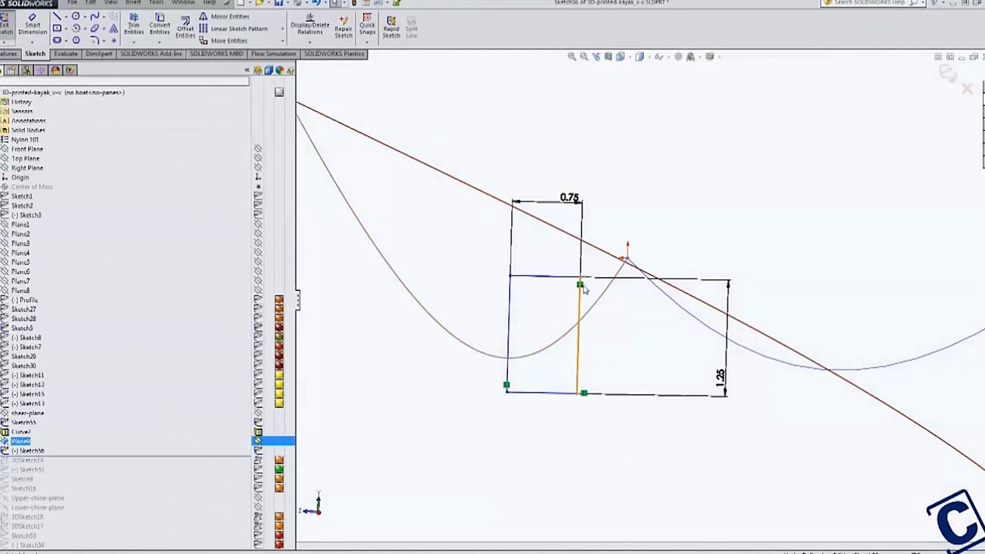
# Step: Attach the rectangle's corner to the projected curve with a Pierce relation, adjust its angle, and exit the sketch
pyautogui.moveTo(580, 277); pyautogui.dragTo(616, 271)
pyautogui.moveTo(615, 272); pyautogui.dragTo(630, 287)
pyautogui.keyDown('ctrl'); pyautogui.click(665, 293); pyautogui.keyUp('ctrl')
pyautogui.click(14, 266)
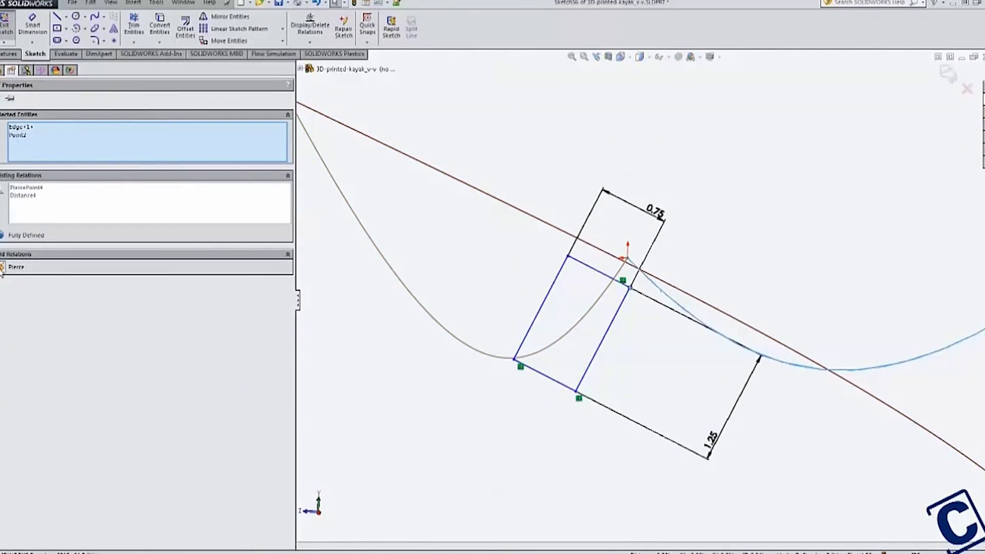
pyautogui.click(672, 334)
pyautogui.scroll(6, 657, 292)
pyautogui.moveTo(714, 398); pyautogui.dragTo(731, 395, button='middle')
pyautogui.moveTo(665, 315); pyautogui.dragTo(671, 317)
pyautogui.click(665, 370)
pyautogui.scroll(2, 665, 370)
pyautogui.moveTo(666, 370); pyautogui.dragTo(679, 328, button='middle')
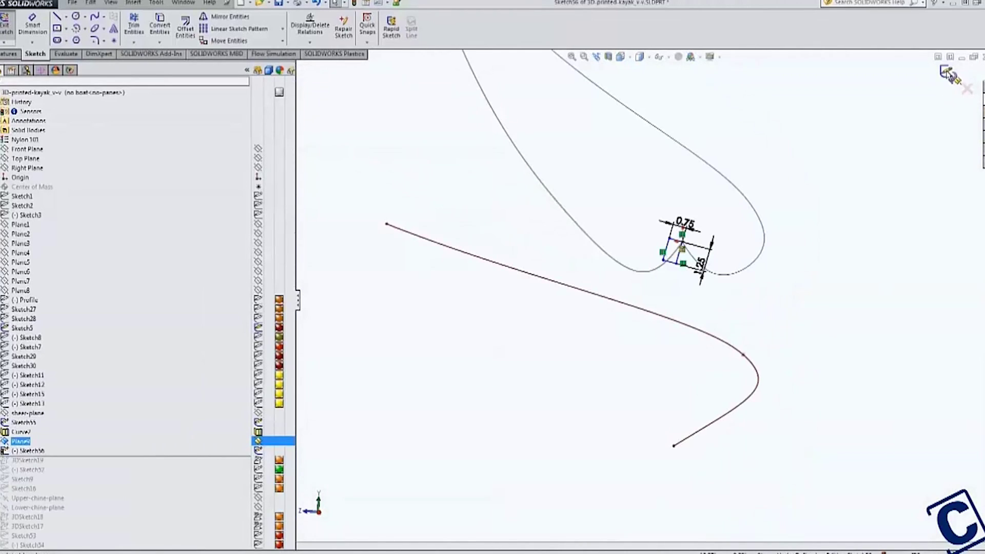
pyautogui.click(949, 73)
# Step: Sweep the rectangle sketch along the projected curve with Follow Path orientation
pyautogui.keyDown('ctrl'); pyautogui.click(36, 451); pyautogui.keyUp('ctrl')
pyautogui.keyDown('ctrl'); pyautogui.click(23, 442); pyautogui.keyUp('ctrl')
pyautogui.keyDown('ctrl'); pyautogui.click(31, 450); pyautogui.keyUp('ctrl')
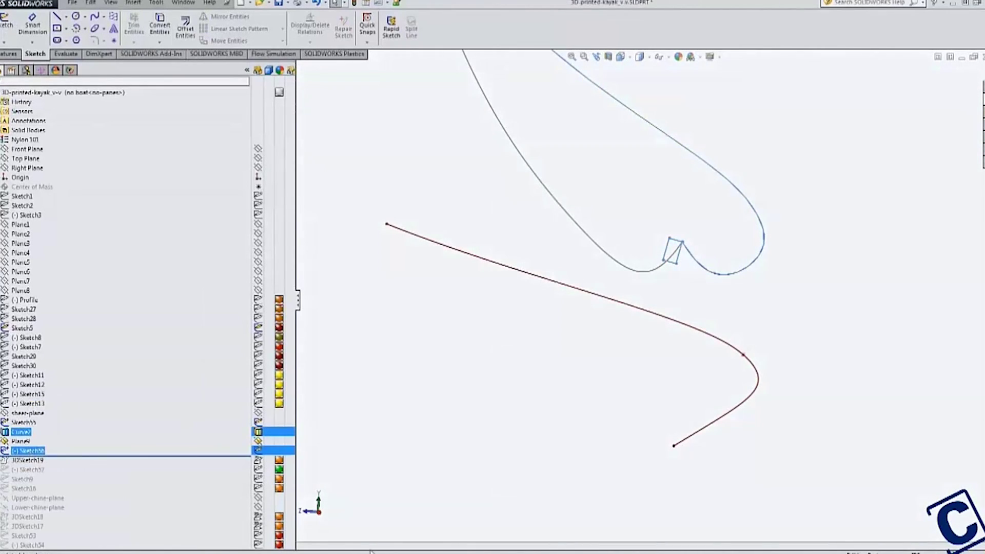
pyautogui.click(133, 3)
pyautogui.click(7, 54)
pyautogui.click(93, 17)
pyautogui.moveTo(415, 294); pyautogui.dragTo(405, 228, button='middle')
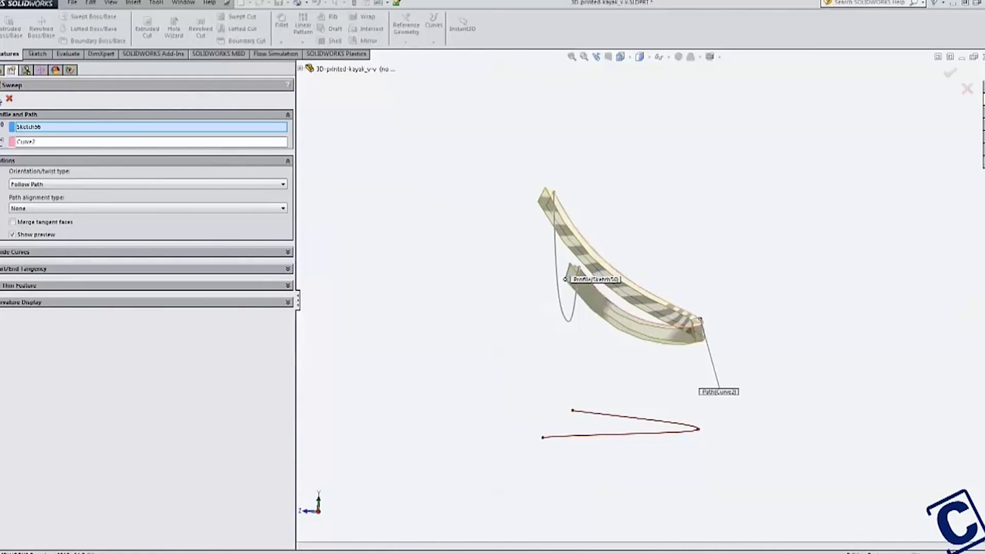
pyautogui.moveTo(718, 318); pyautogui.dragTo(705, 297, button='middle')
pyautogui.click(121, 478)
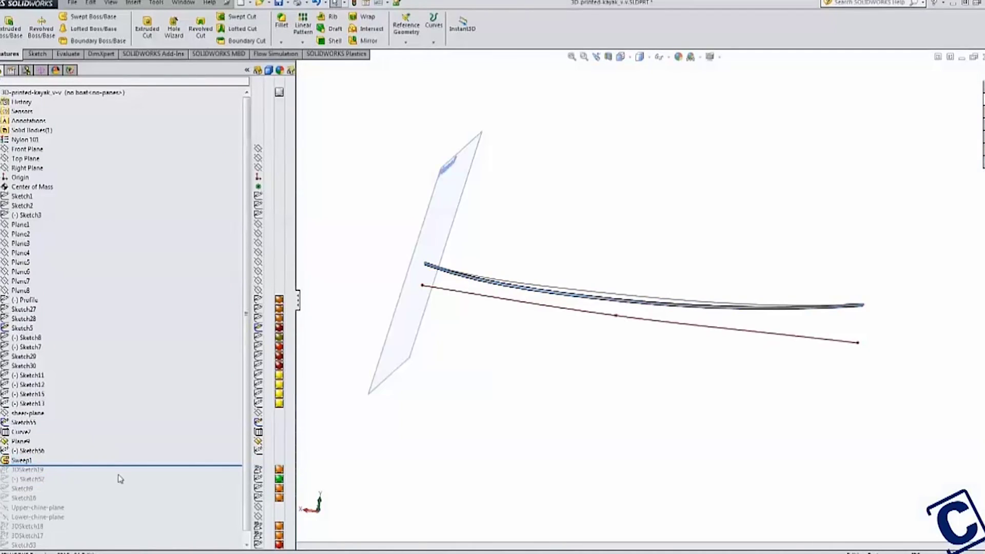
# Step: Narrow the feature tree and split the graphics area into two horizontal viewports for editing the sheer-plane sketch
pyautogui.moveTo(558, 395); pyautogui.dragTo(496, 389, button='middle')
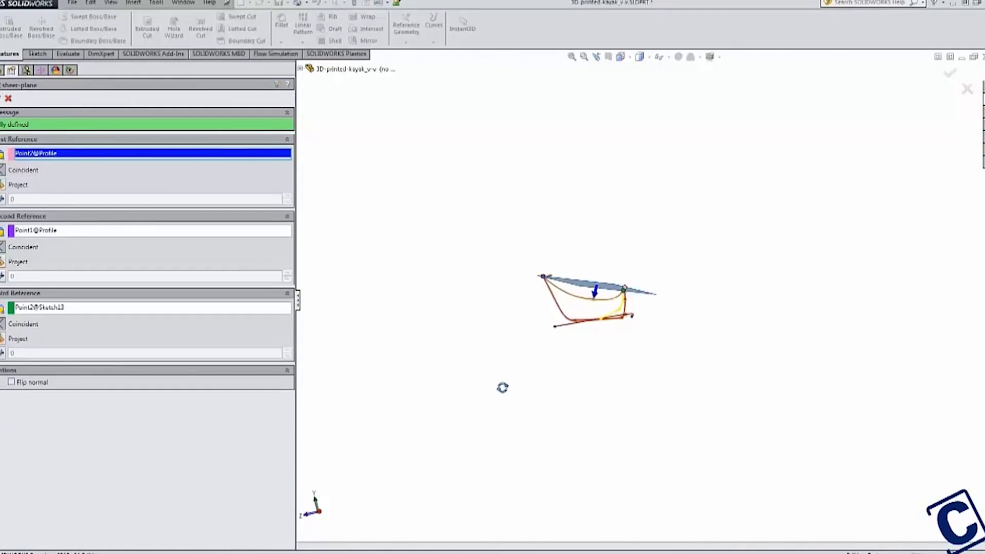
pyautogui.moveTo(502, 387)
pyautogui.mouseDown(button='middle')
pyautogui.moveTo(626, 416)
pyautogui.moveTo(622, 499)
pyautogui.moveTo(628, 447)
pyautogui.moveTo(675, 383)
pyautogui.moveTo(521, 224)
pyautogui.mouseUp(button='middle')
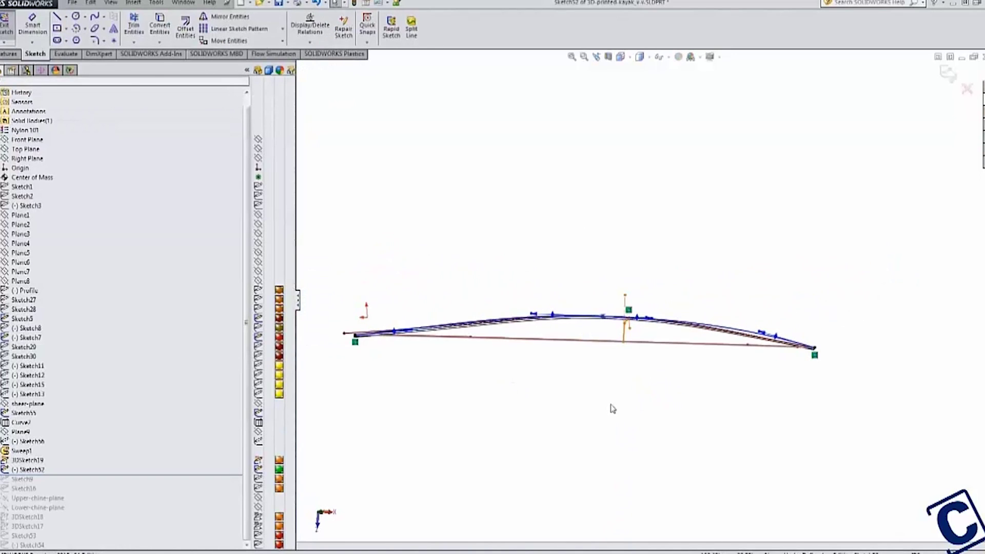
pyautogui.moveTo(617, 398)
pyautogui.mouseDown(button='middle')
pyautogui.moveTo(605, 306)
pyautogui.moveTo(725, 253)
pyautogui.moveTo(848, 385)
pyautogui.moveTo(817, 456)
pyautogui.moveTo(794, 417)
pyautogui.mouseUp(button='middle')
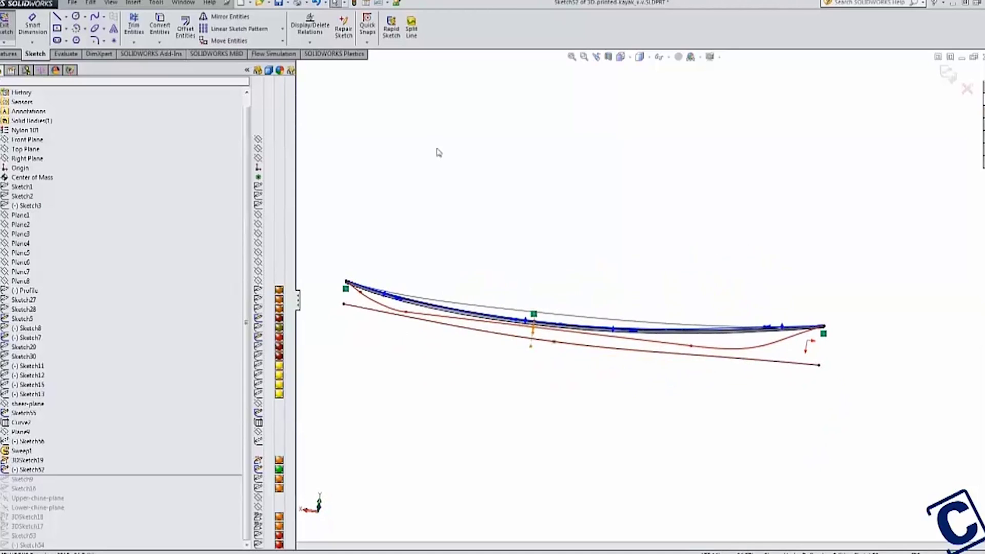
pyautogui.moveTo(298, 180); pyautogui.dragTo(194, 185)
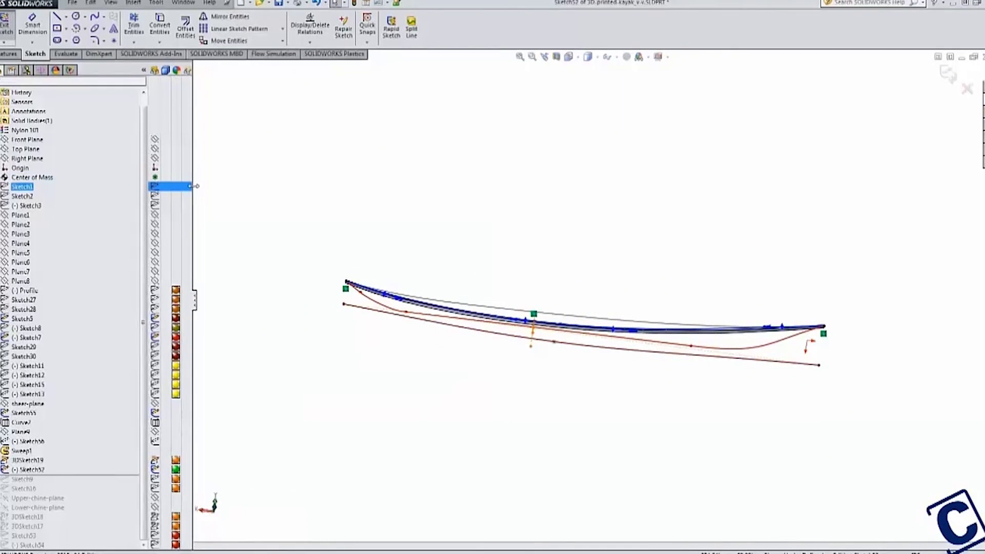
pyautogui.scroll(-1, 620, 298)
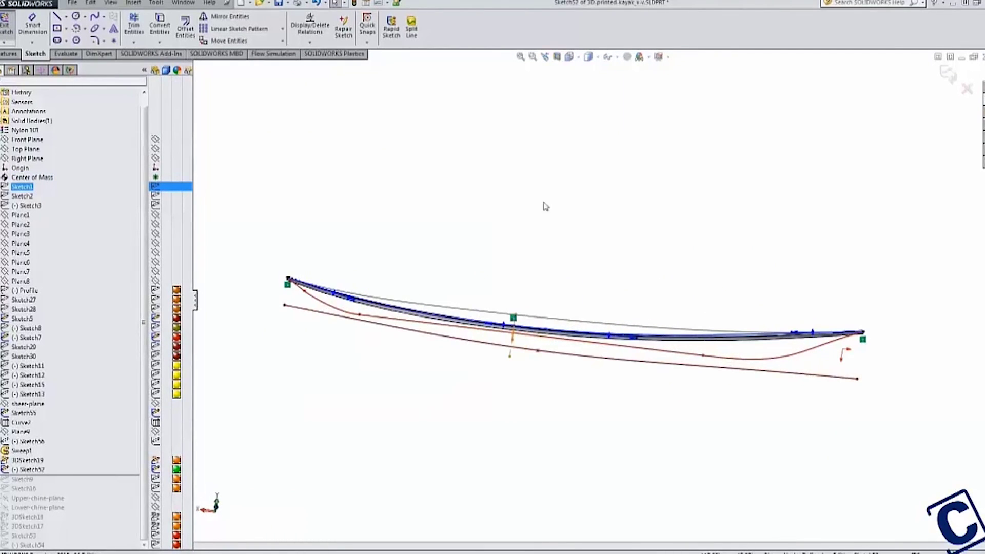
pyautogui.click(191, 4)
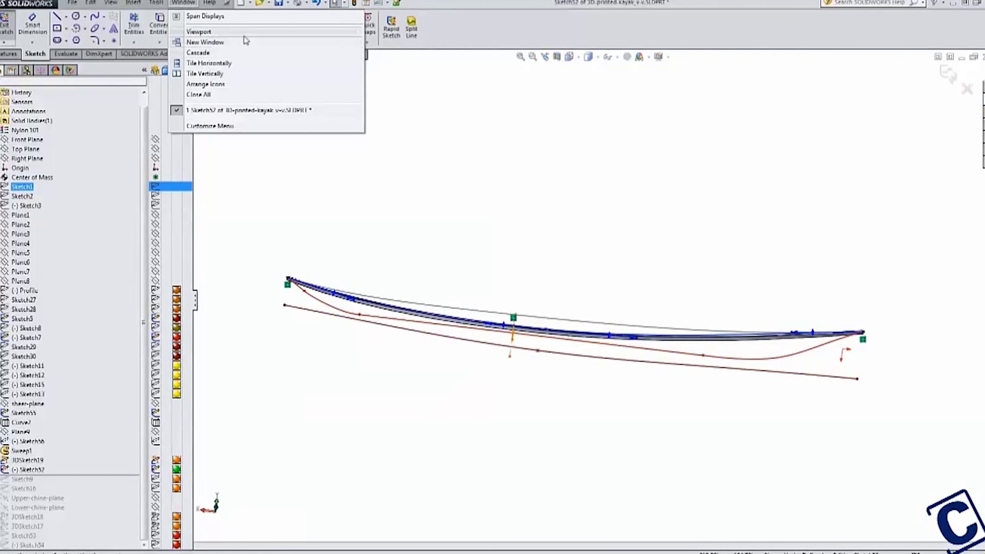
pyautogui.moveTo(244, 34)
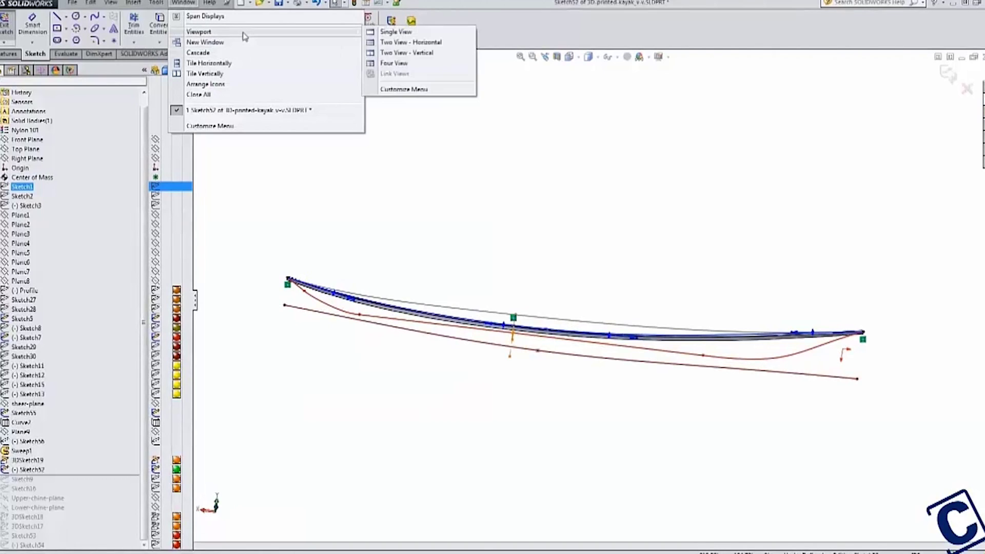
pyautogui.click(411, 43)
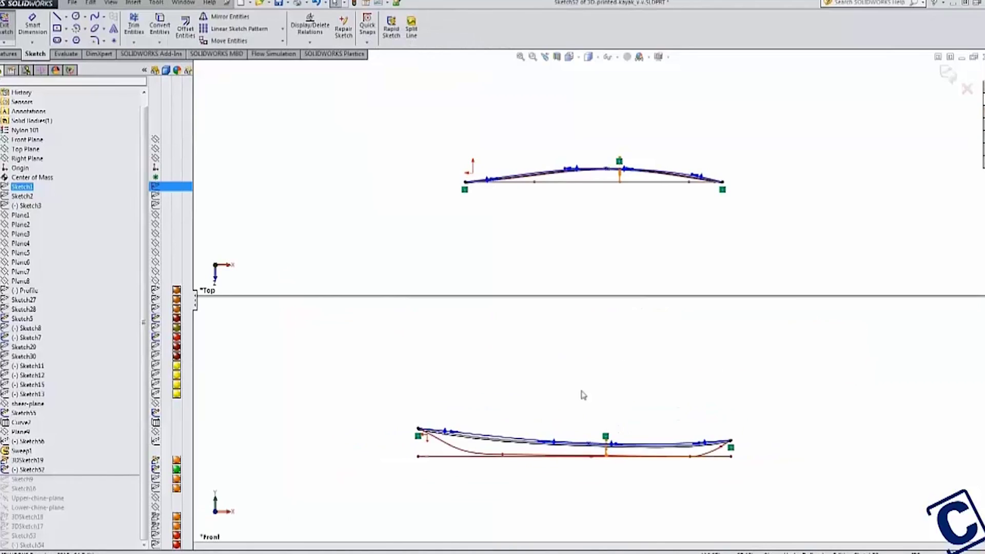
# Step: Reshape the sheer spline by moving its midship point and the tangent handle beside it
pyautogui.click(574, 420)
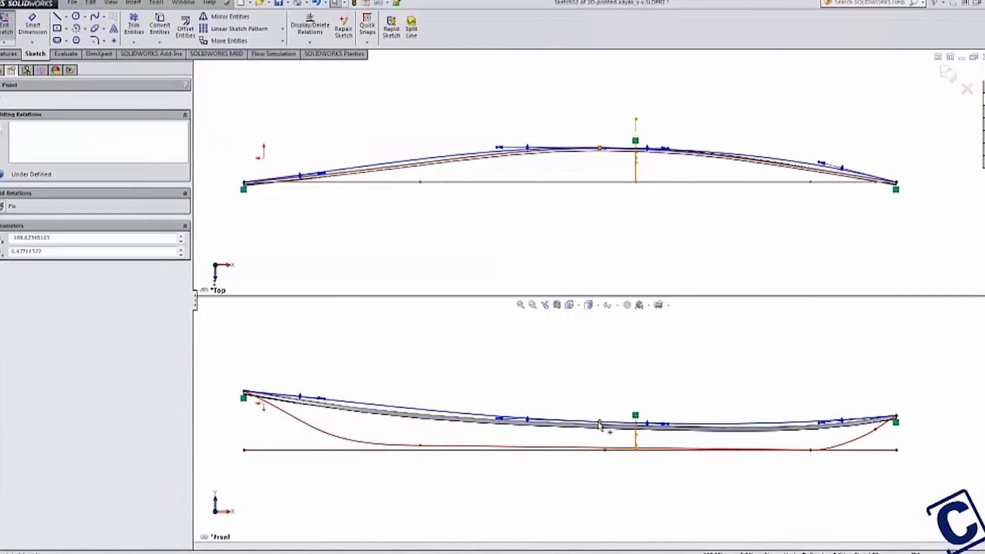
pyautogui.moveTo(574, 416); pyautogui.dragTo(604, 419)
pyautogui.moveTo(503, 420)
pyautogui.mouseDown()
pyautogui.moveTo(482, 419)
pyautogui.moveTo(486, 411)
pyautogui.mouseUp()
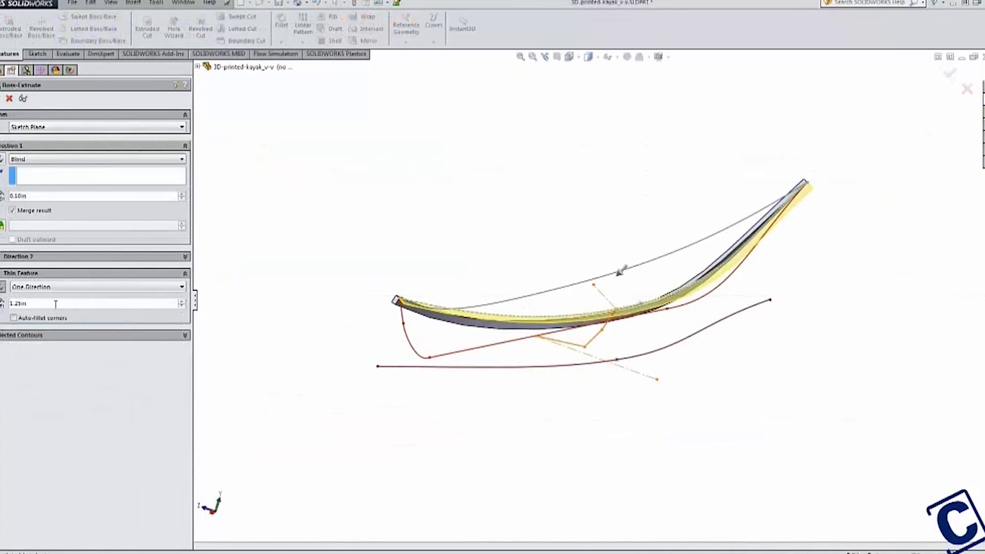
# Step: Extrude the sheer spline 1.25 in as a thin feature 0.75 in thick, with the thickness direction reversed
pyautogui.click(3, 286)
pyautogui.doubleClick(18, 303)
pyautogui.write('0.75')
pyautogui.press('Return')
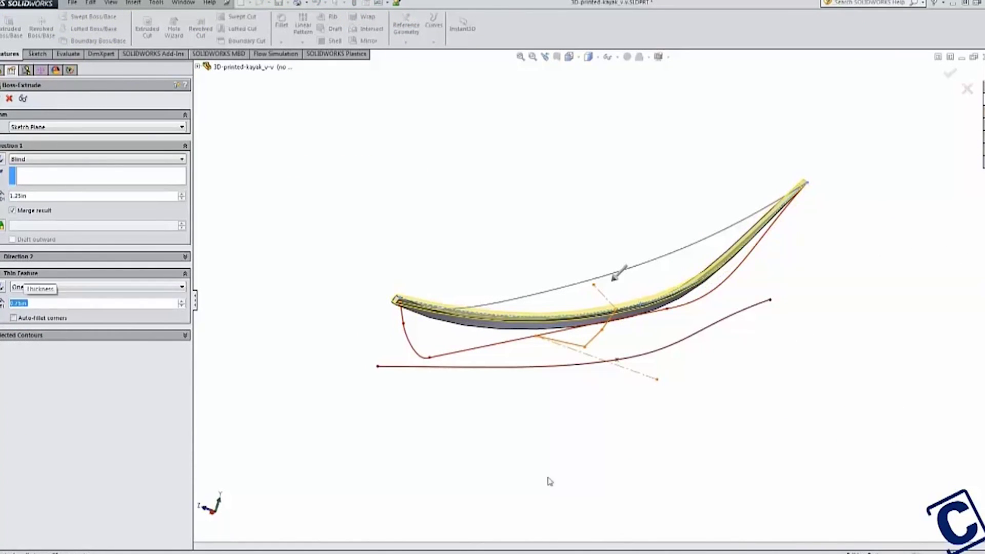
pyautogui.click(3, 100)
# Step: Hide the swept sheer body, Sweep1, leaving the thin extrusion on display
pyautogui.moveTo(559, 233); pyautogui.dragTo(589, 257, button='middle')
pyautogui.scroll(-6, 644, 308)
pyautogui.scroll(2, 679, 366)
pyautogui.moveTo(680, 368); pyautogui.dragTo(671, 354, button='middle')
pyautogui.scroll(-2, 654, 353)
pyautogui.click(665, 397)
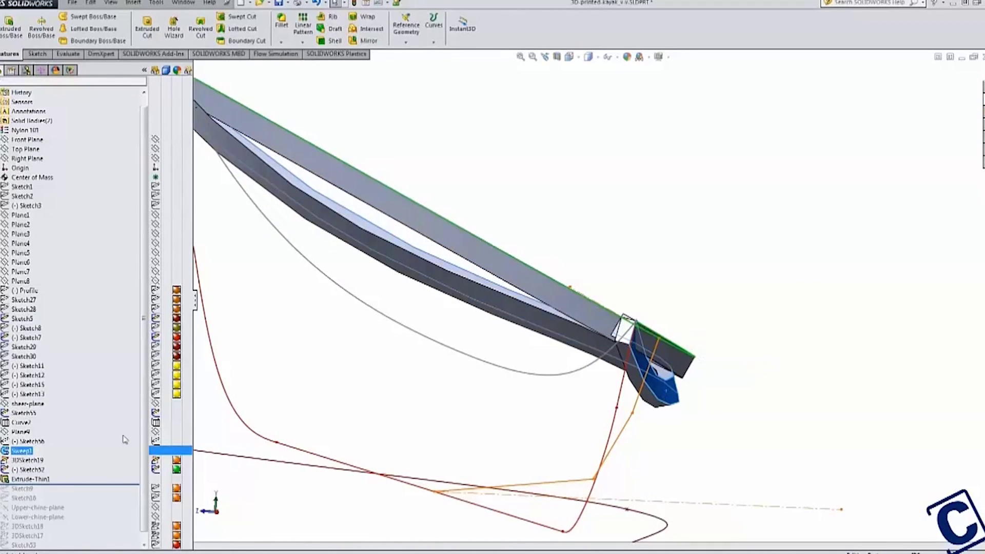
pyautogui.click(26, 450)
pyautogui.click(27, 436)
# Step: Mirror the thin extruded sheer body about the Front Plane
pyautogui.scroll(2, 718, 422)
pyautogui.scroll(3, 564, 256)
pyautogui.moveTo(554, 252); pyautogui.dragTo(593, 271, button='middle')
pyautogui.click(369, 40)
pyautogui.click(239, 123)
pyautogui.click(578, 308)
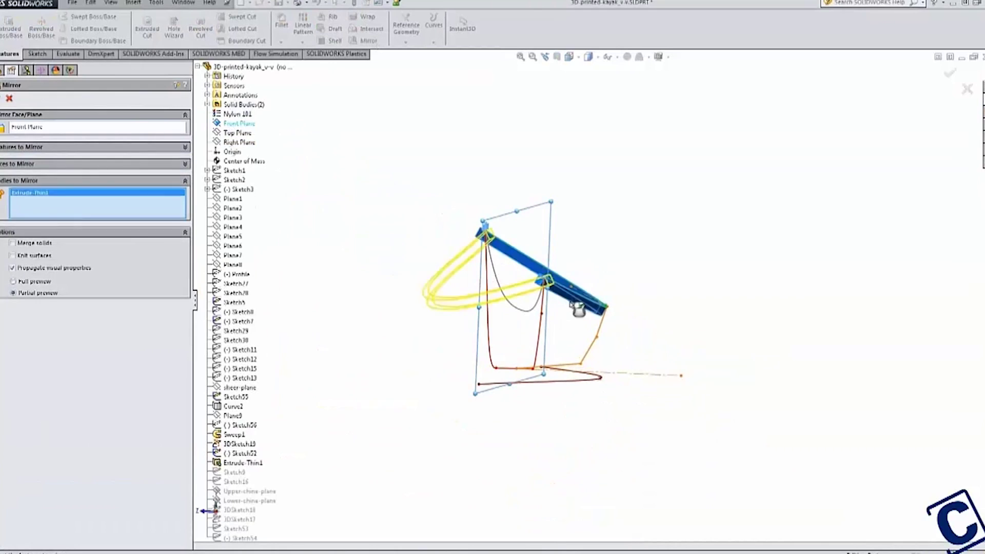
pyautogui.click(1, 98)
pyautogui.scroll(-3, 528, 306)
pyautogui.moveTo(555, 281); pyautogui.dragTo(628, 306, button='middle')
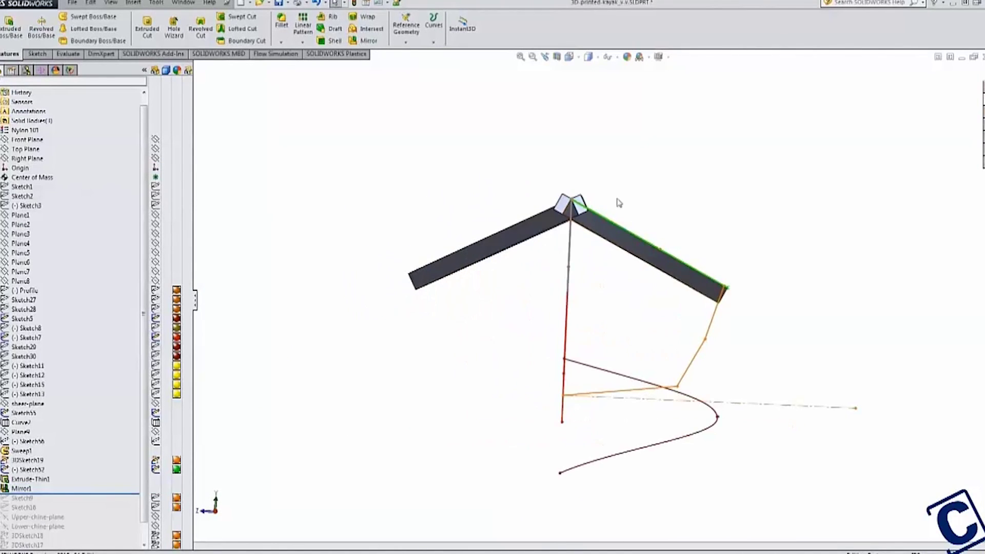
# Step: Delete the mirror feature together with the thin extrusion of the sheer
pyautogui.moveTo(587, 164); pyautogui.dragTo(646, 192, button='middle')
pyautogui.scroll(5, 646, 192)
pyautogui.click(21, 488)
pyautogui.keyDown('ctrl'); pyautogui.click(23, 480); pyautogui.keyUp('ctrl')
pyautogui.rightClick(26, 479)
pyautogui.click(44, 450)
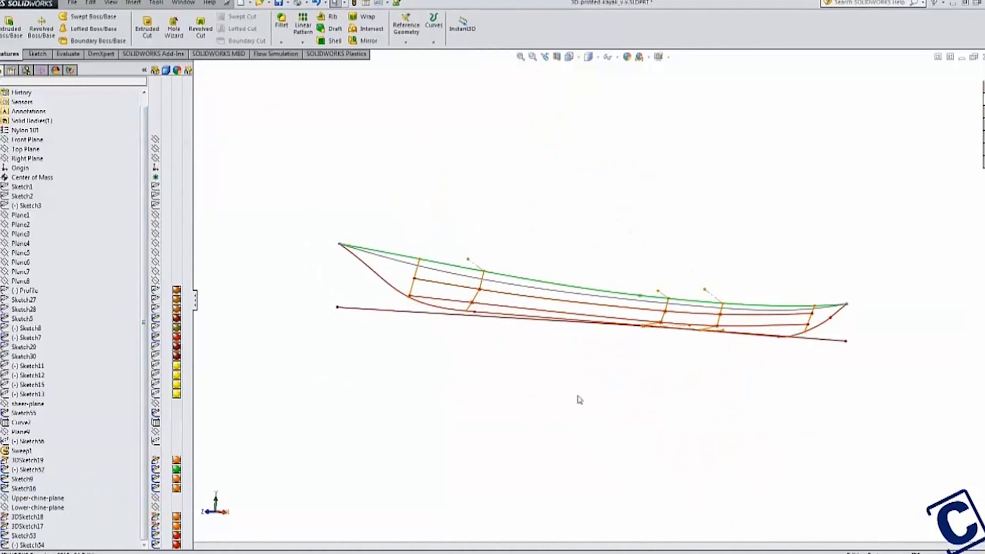
pyautogui.moveTo(585, 267); pyautogui.dragTo(532, 263, button='middle')
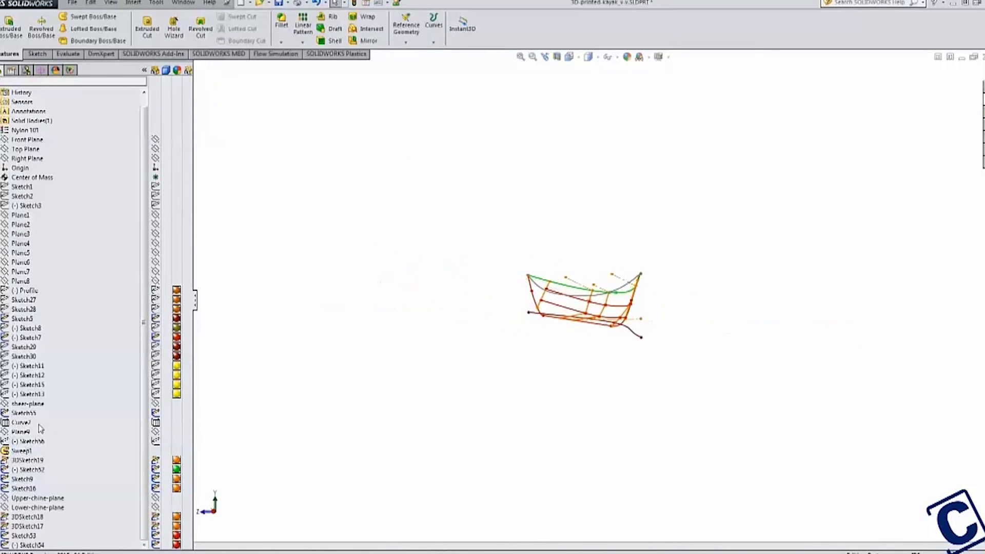
# Step: Show the sheer plane, the upper chine plane and the lower chine plane together with the kayak curves
pyautogui.click(40, 403)
pyautogui.keyDown('ctrl'); pyautogui.click(54, 498); pyautogui.keyUp('ctrl')
pyautogui.keyDown('ctrl'); pyautogui.click(54, 507); pyautogui.keyUp('ctrl')
pyautogui.click(54, 491)
pyautogui.scroll(-3, 719, 252)
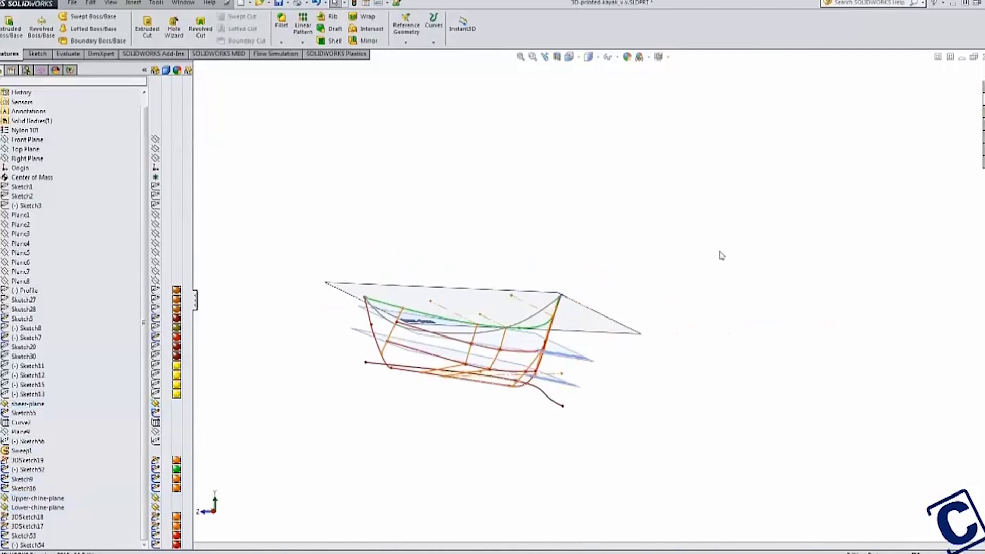
pyautogui.moveTo(619, 346)
pyautogui.mouseDown(button='middle')
pyautogui.moveTo(393, 294)
pyautogui.moveTo(439, 292)
pyautogui.mouseUp(button='middle')
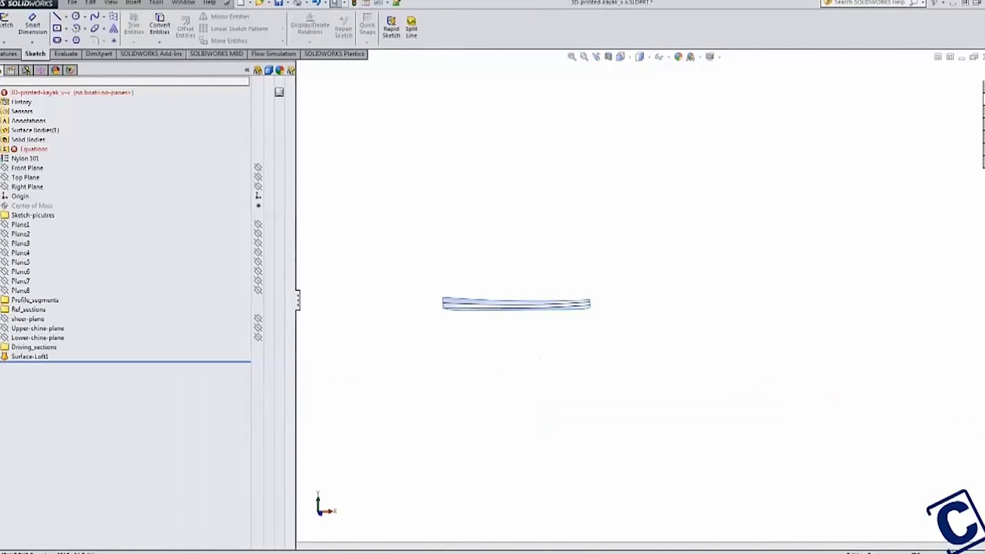
# Step: Roll the feature history forward from SurfaceCut1 one feature at a time to replay how the kayak is built
pyautogui.moveTo(554, 307)
pyautogui.mouseDown(button='middle')
pyautogui.moveTo(503, 301)
pyautogui.moveTo(758, 288)
pyautogui.moveTo(757, 301)
pyautogui.moveTo(451, 400)
pyautogui.moveTo(506, 367)
pyautogui.moveTo(497, 286)
pyautogui.moveTo(407, 299)
pyautogui.mouseUp(button='middle')
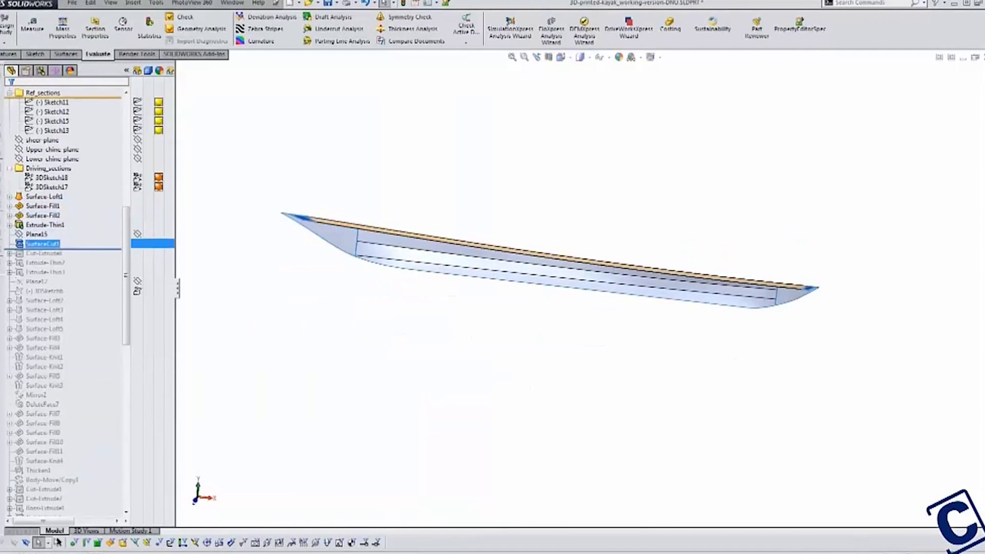
pyautogui.press('Down')
pyautogui.press('Down')
pyautogui.press('Down')
pyautogui.press('Down')
pyautogui.press('Down')
pyautogui.press('Down')
pyautogui.press('Down')
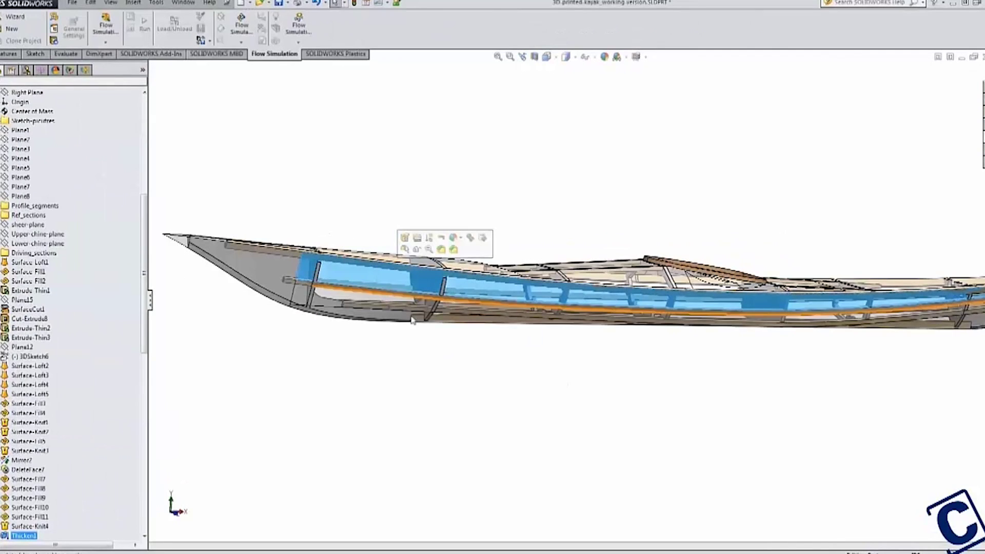
# Step: Clear the Thicken1 selection and examine the complete kayak from its side and its end
pyautogui.click(665, 411)
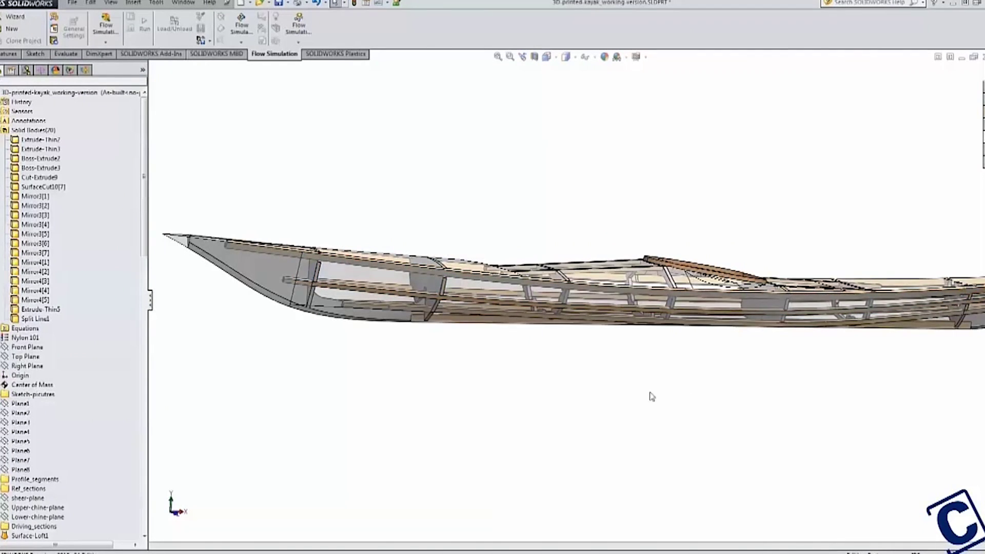
pyautogui.moveTo(650, 393); pyautogui.dragTo(644, 490, button='middle')
pyautogui.scroll(3, 704, 453)
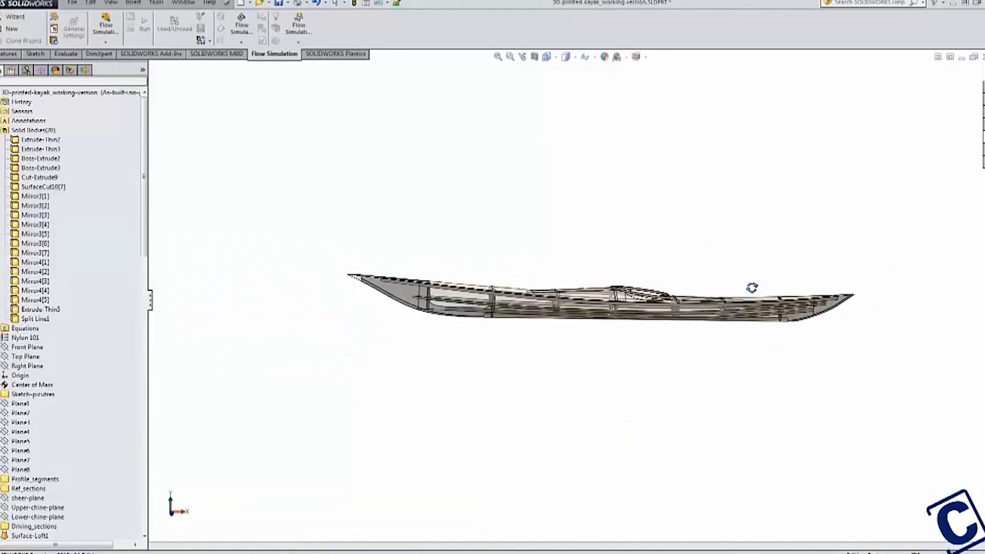
pyautogui.moveTo(751, 287); pyautogui.dragTo(751, 293, button='middle')
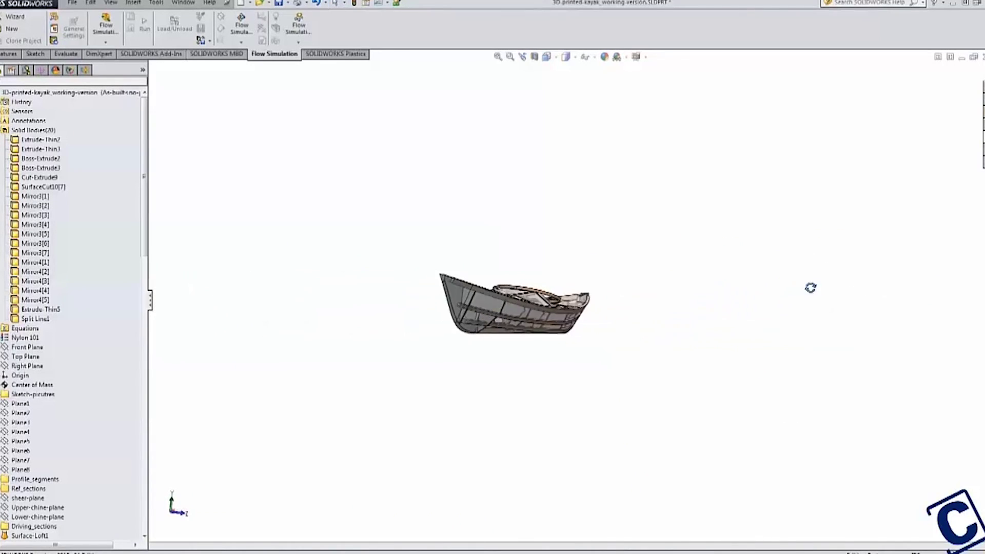